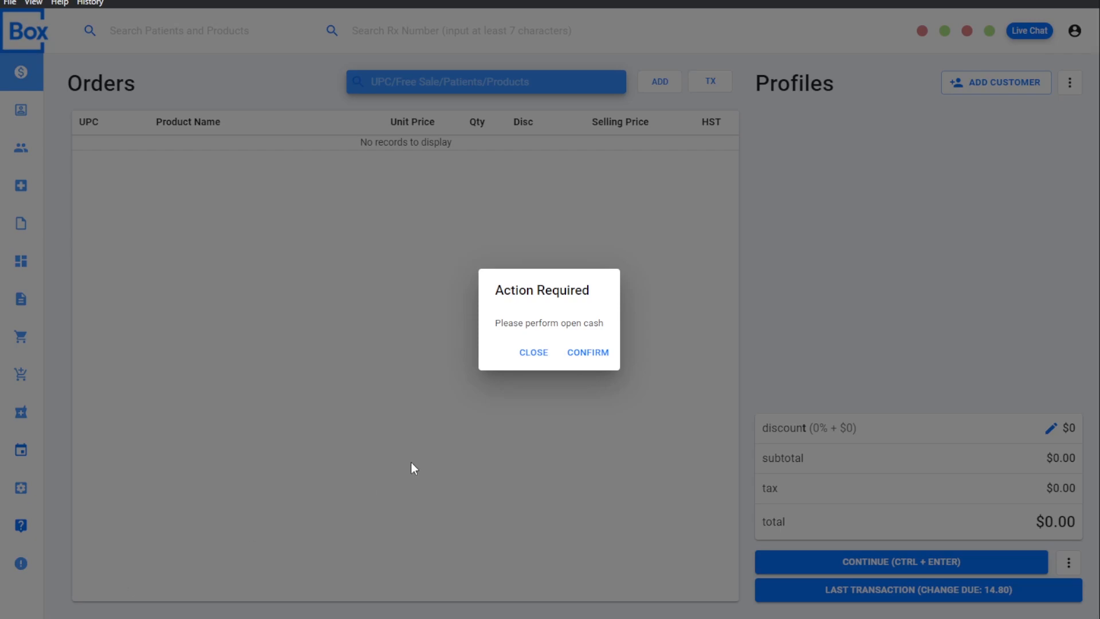
Step: Perform the required cash opening with a float of $100
click(599, 352)
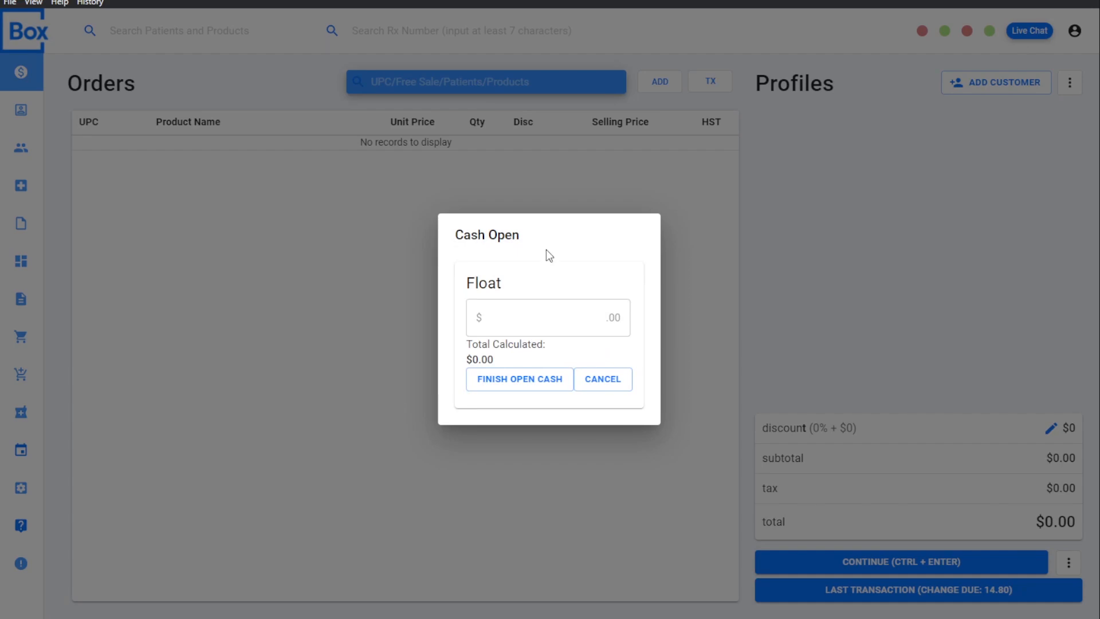
click(594, 321)
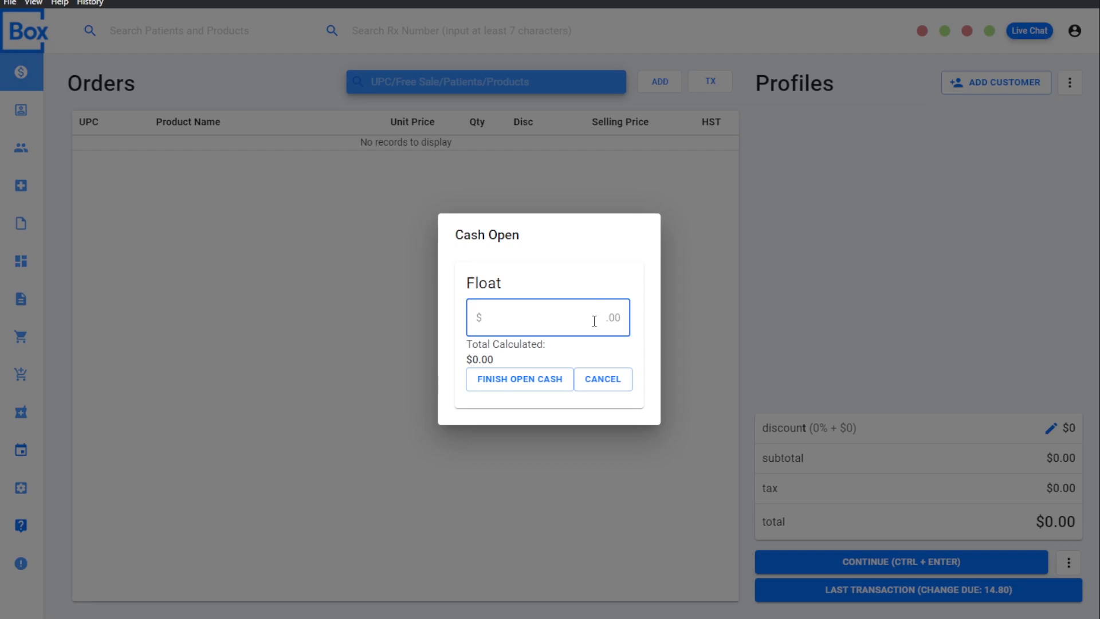
text(100)
click(533, 388)
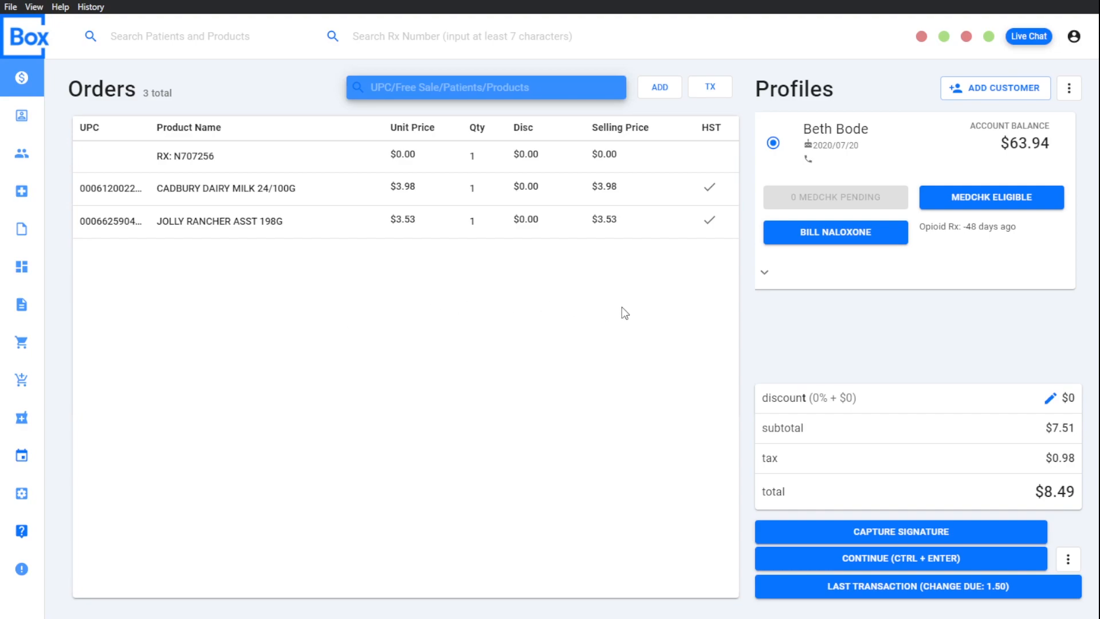
click(1069, 560)
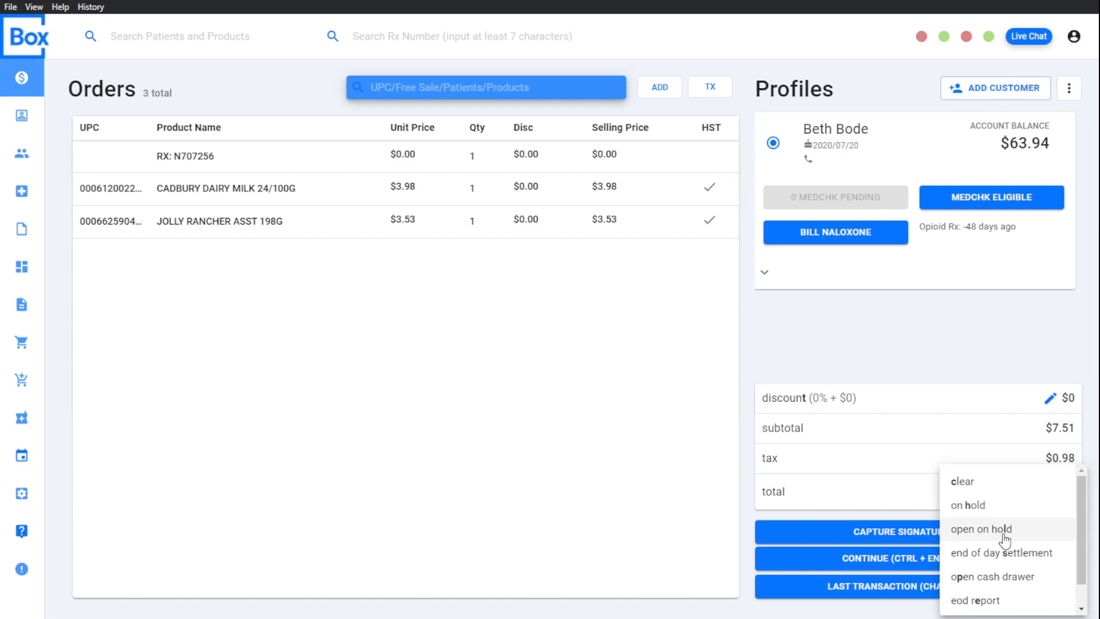
scroll(1004, 540, down, 1)
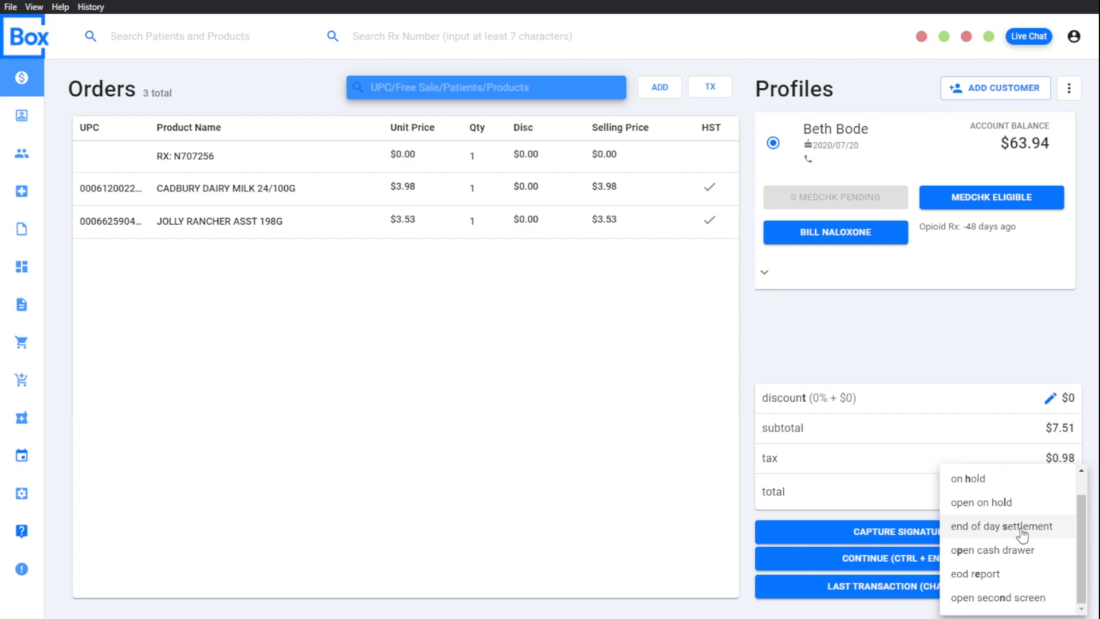
scroll(962, 488, up, 1)
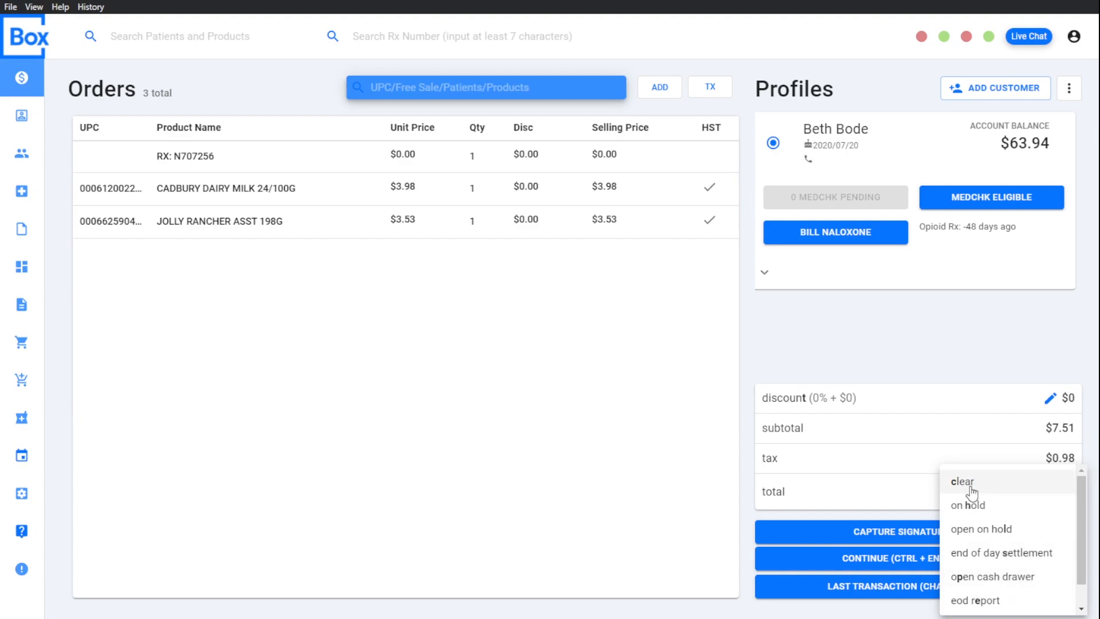
click(511, 293)
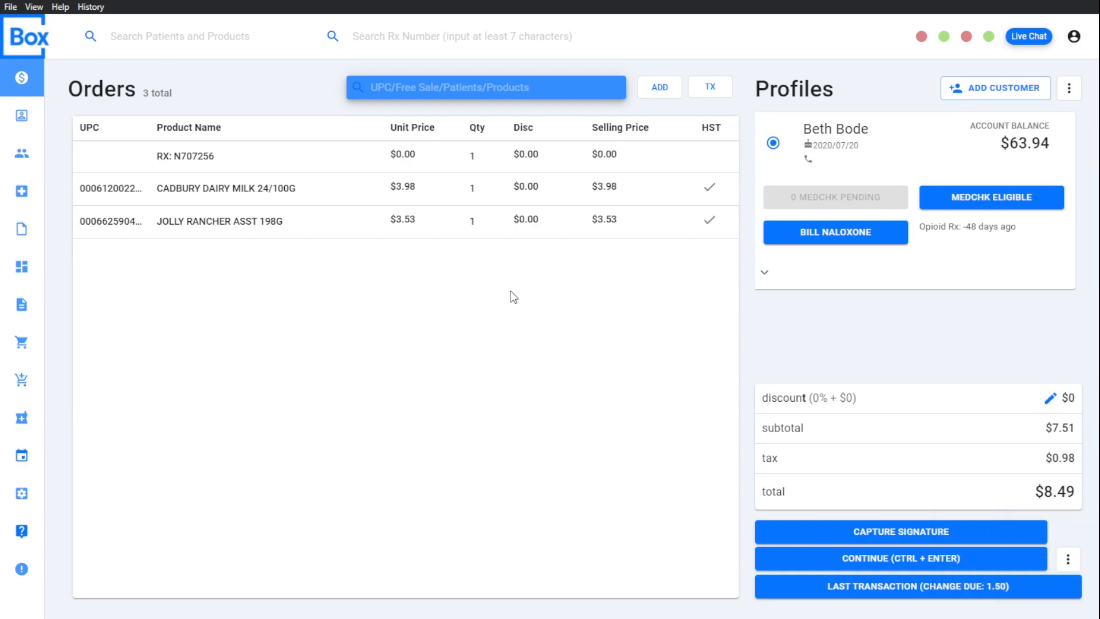
Step: Change the quantity of JOLLY RANCHER ASST 198G in the order to 2
click(233, 228)
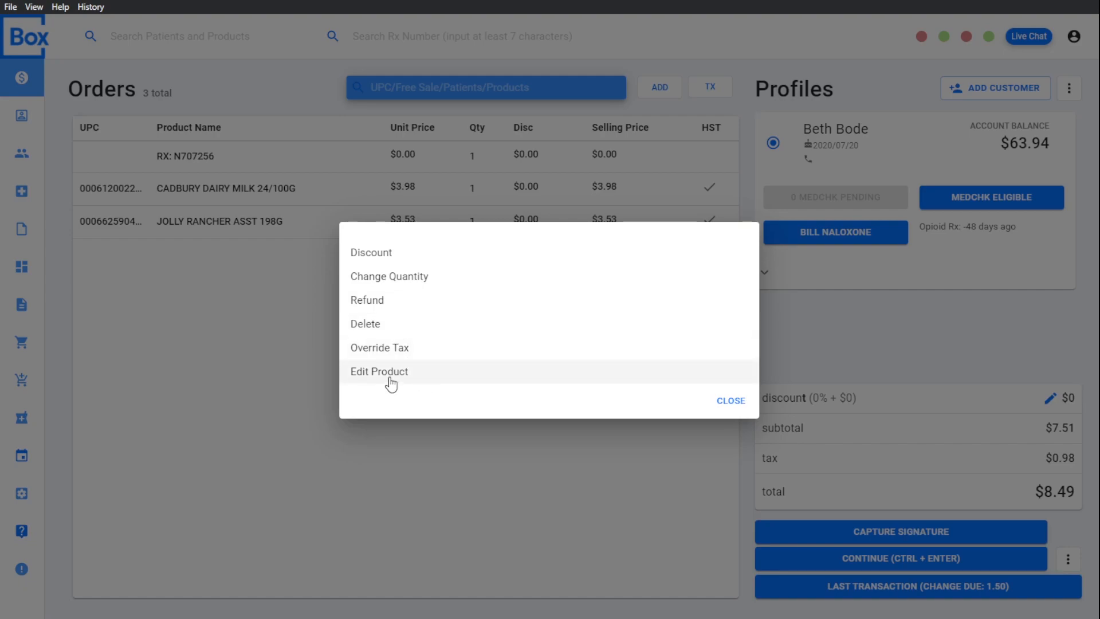
click(403, 282)
click(702, 325)
text(2)
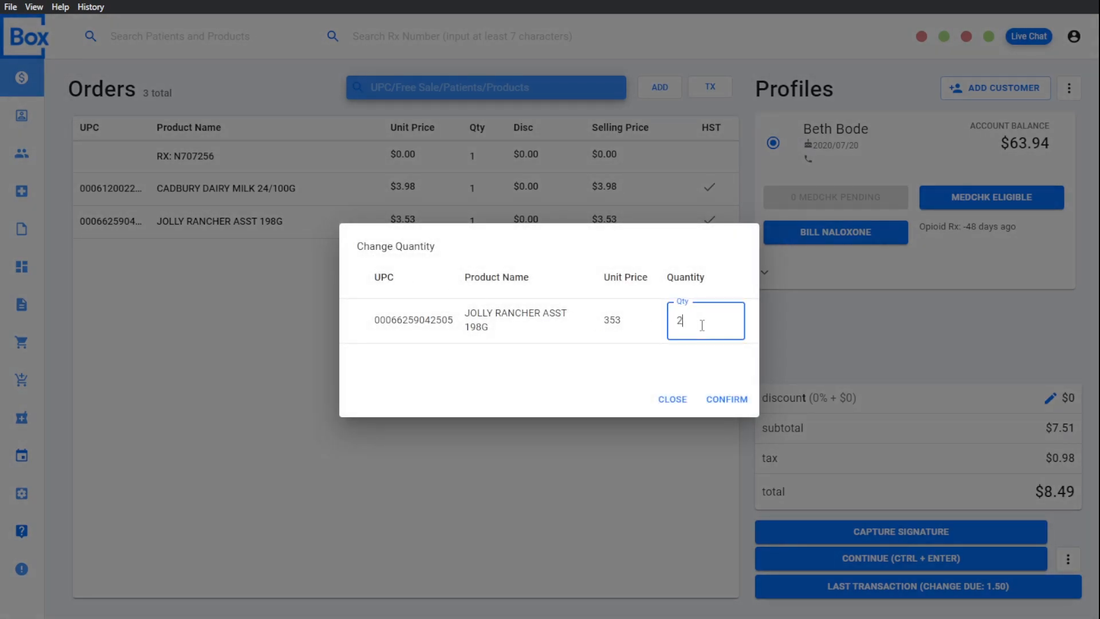
click(736, 404)
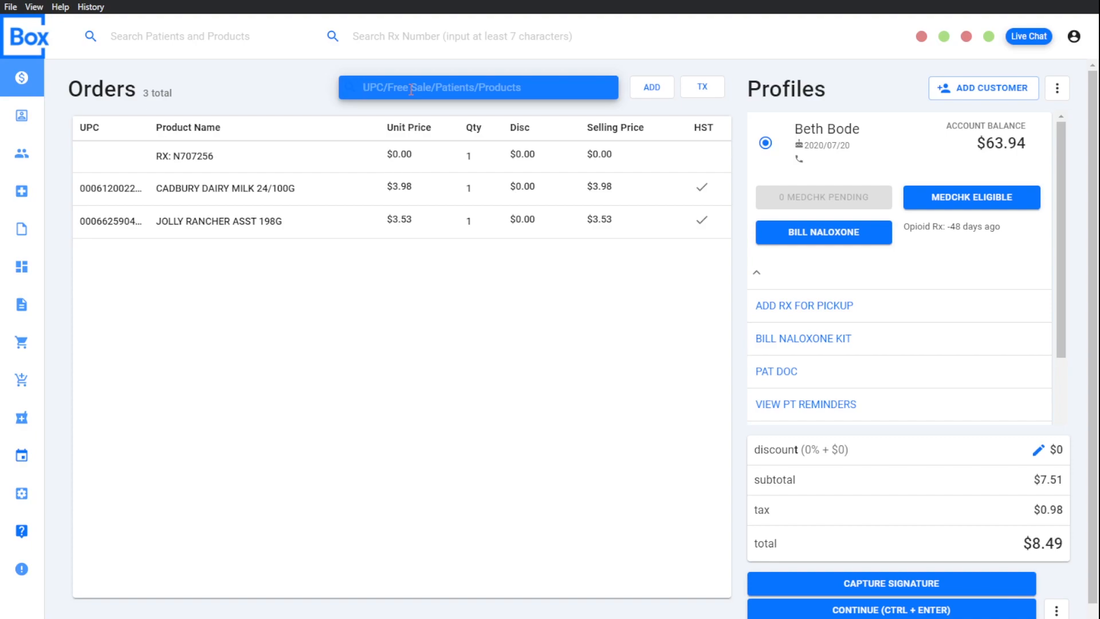
Step: Add a free-sale item described as Test with a value of 10.50 to the order
text(1050)
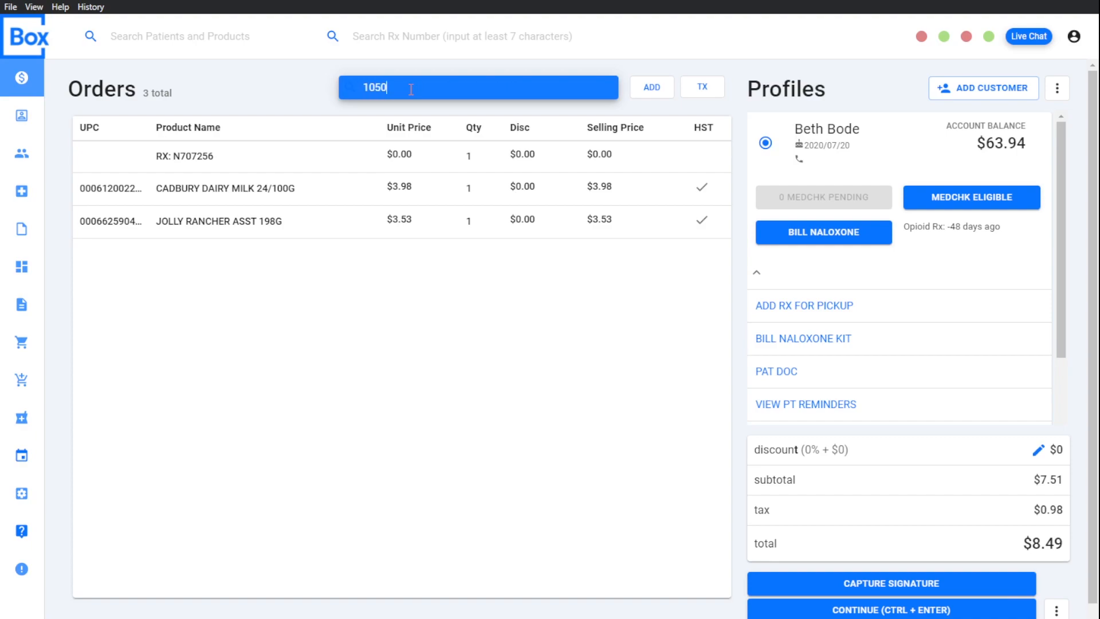
key(Return)
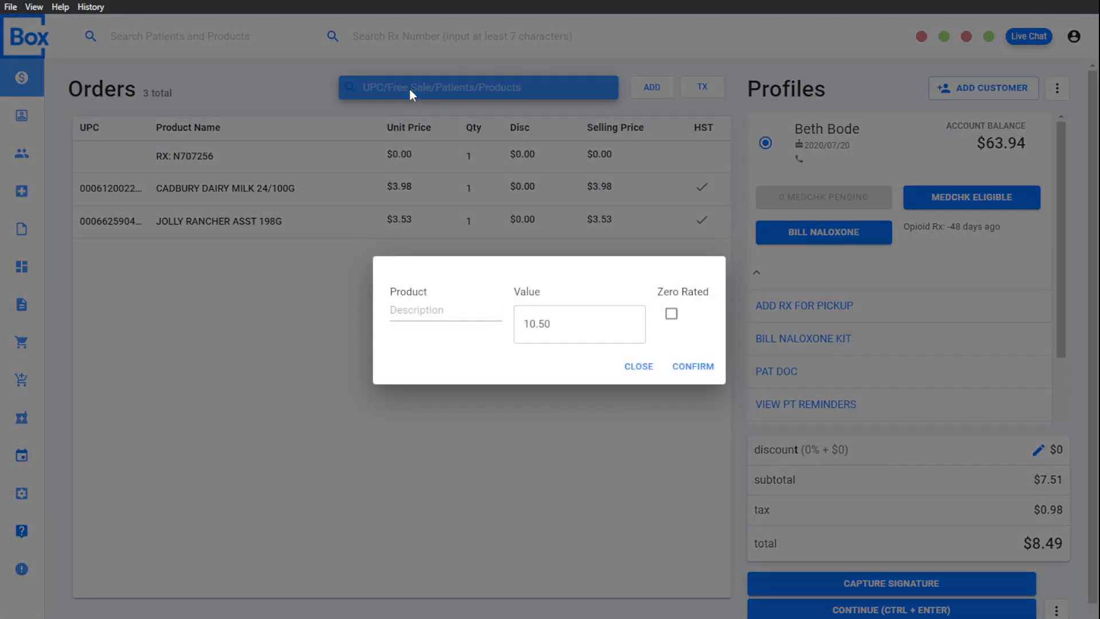
click(672, 316)
click(673, 319)
click(433, 312)
text(Test)
key(Return)
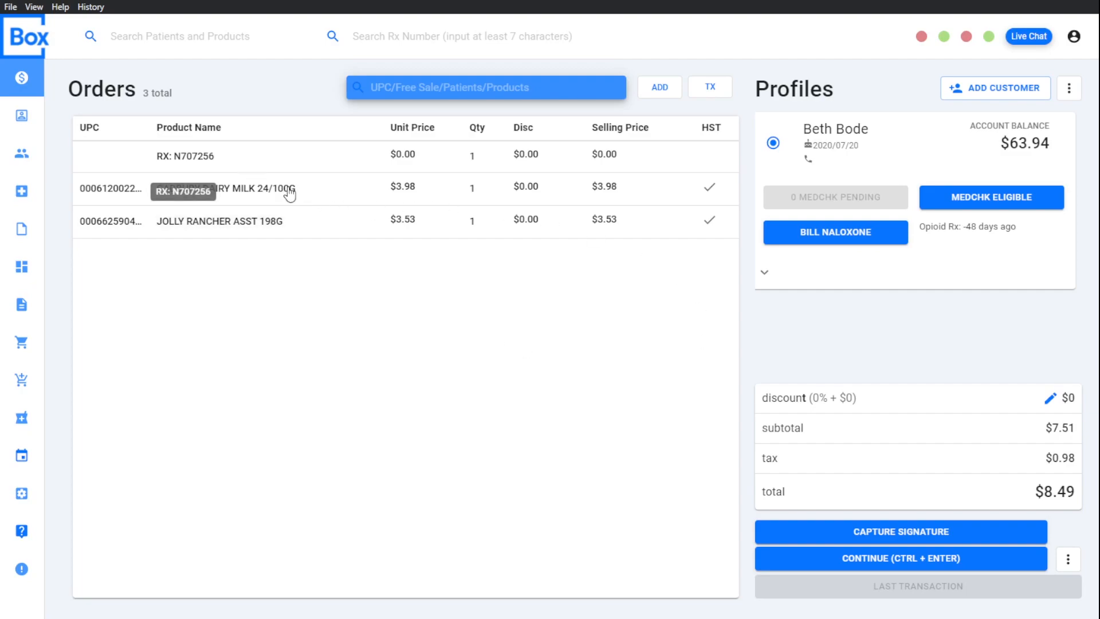
Step: Start capturing the customer's signature and continue the order to payment
click(919, 537)
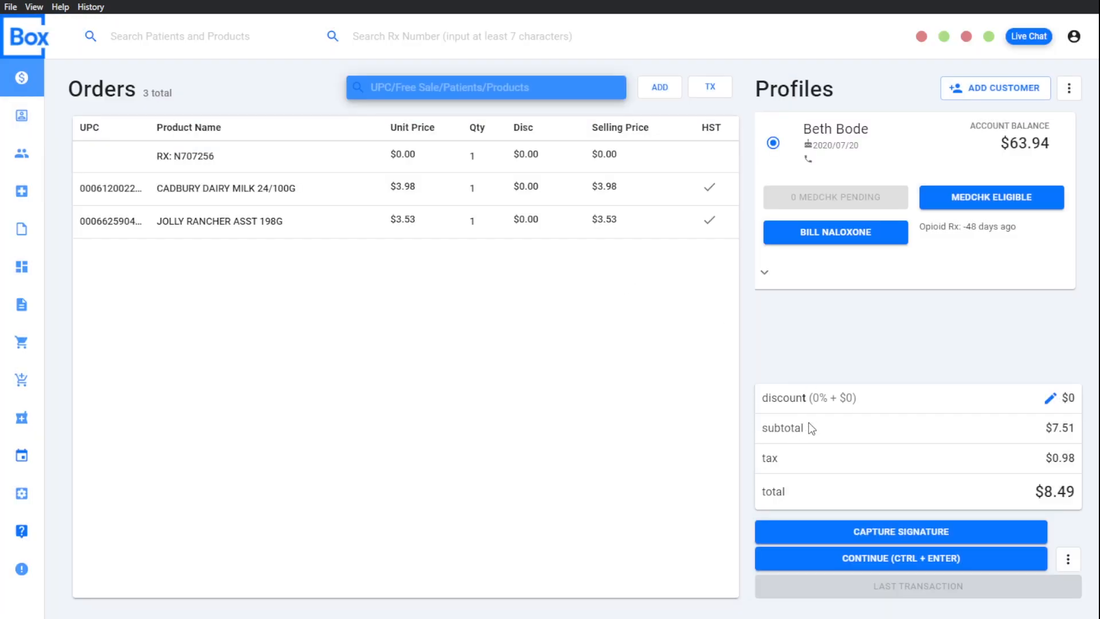
click(913, 566)
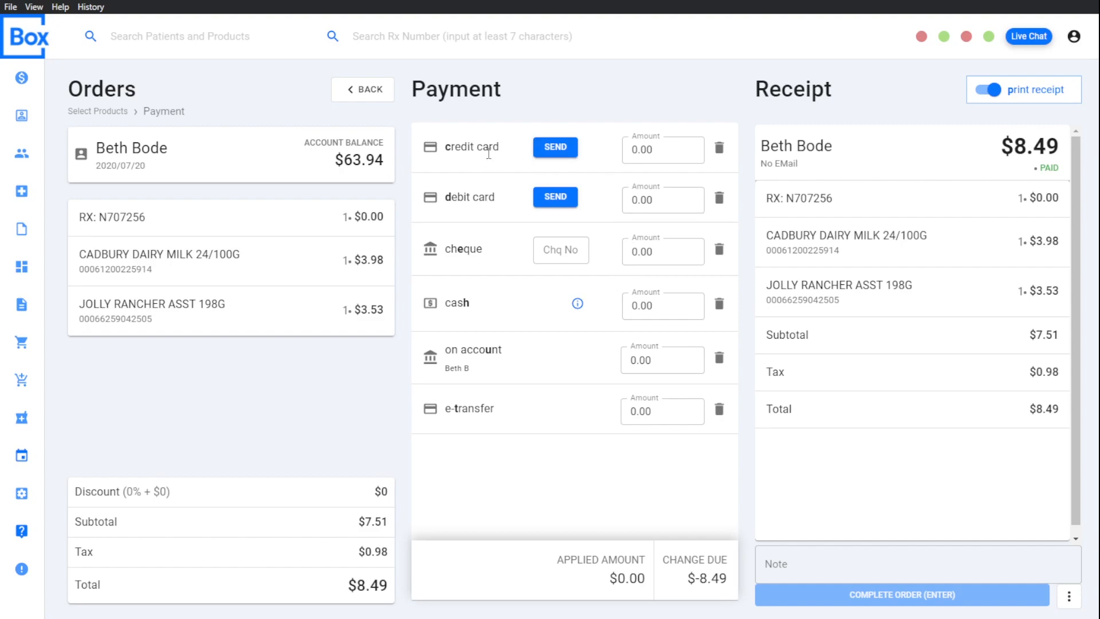
Step: Try applying the full total to credit card and to debit card, clearing each payment again
click(480, 149)
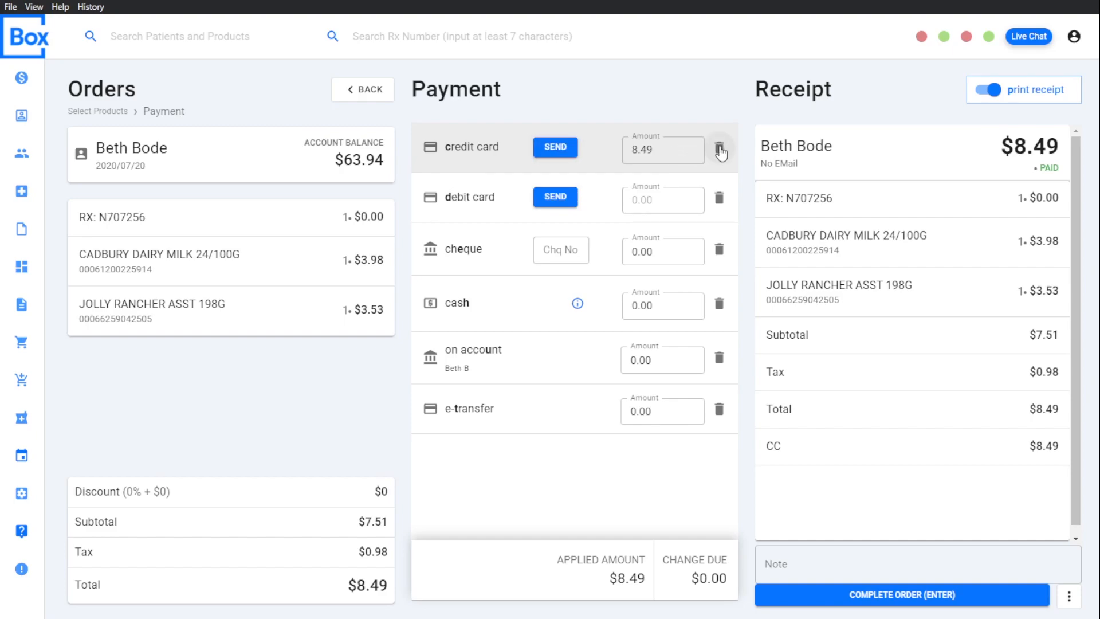
click(720, 151)
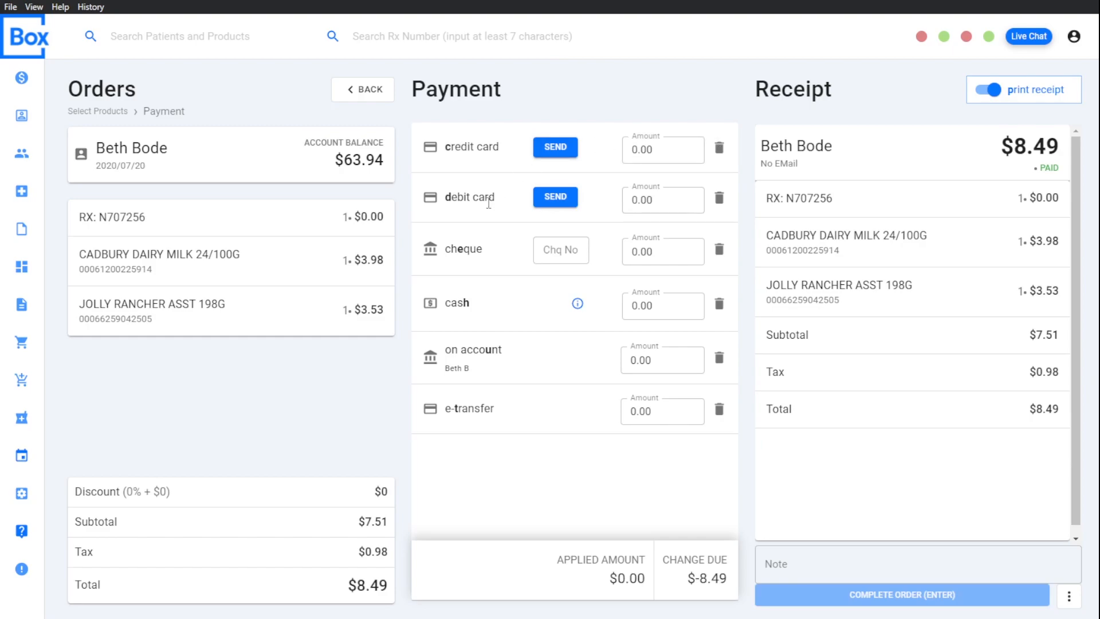
click(489, 204)
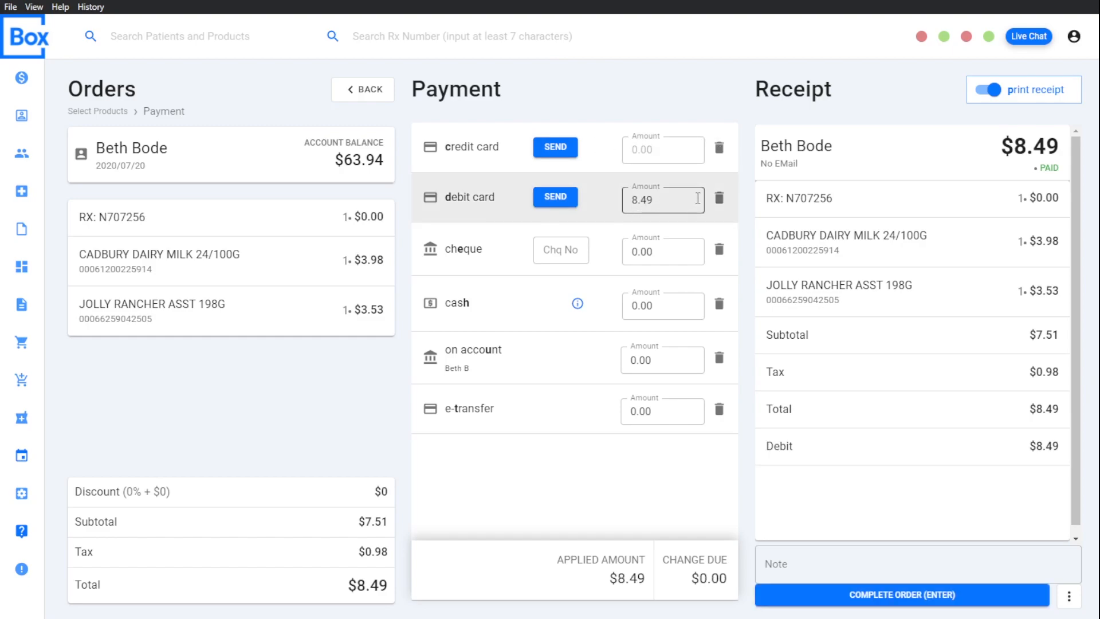
click(720, 205)
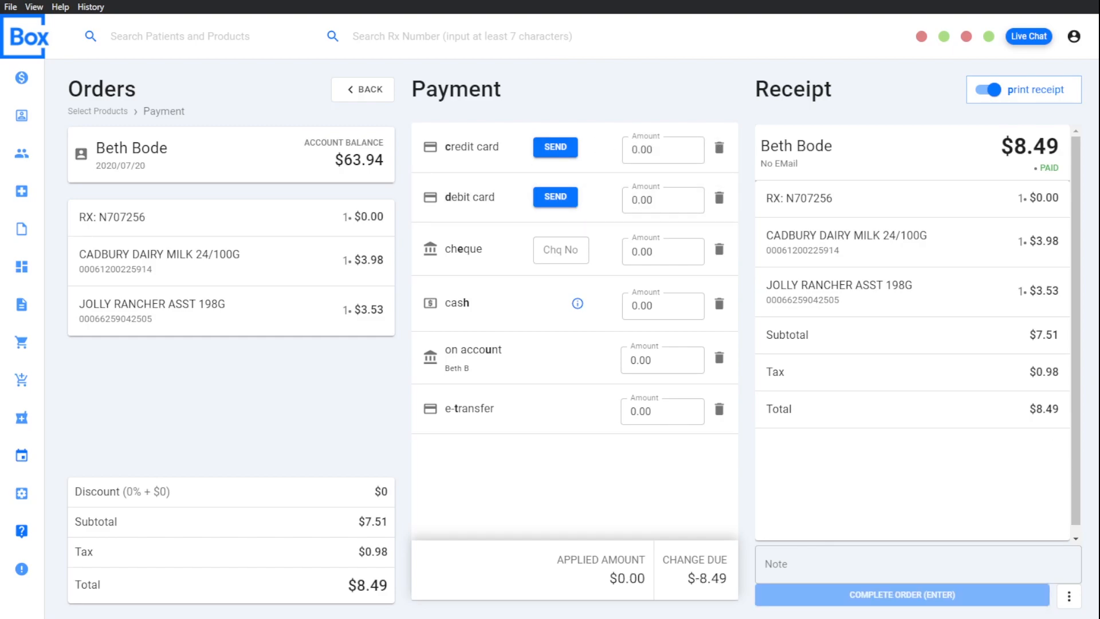
Step: Split the payment into 2.00 cash with the remaining 6.50 on credit card
text(h200)
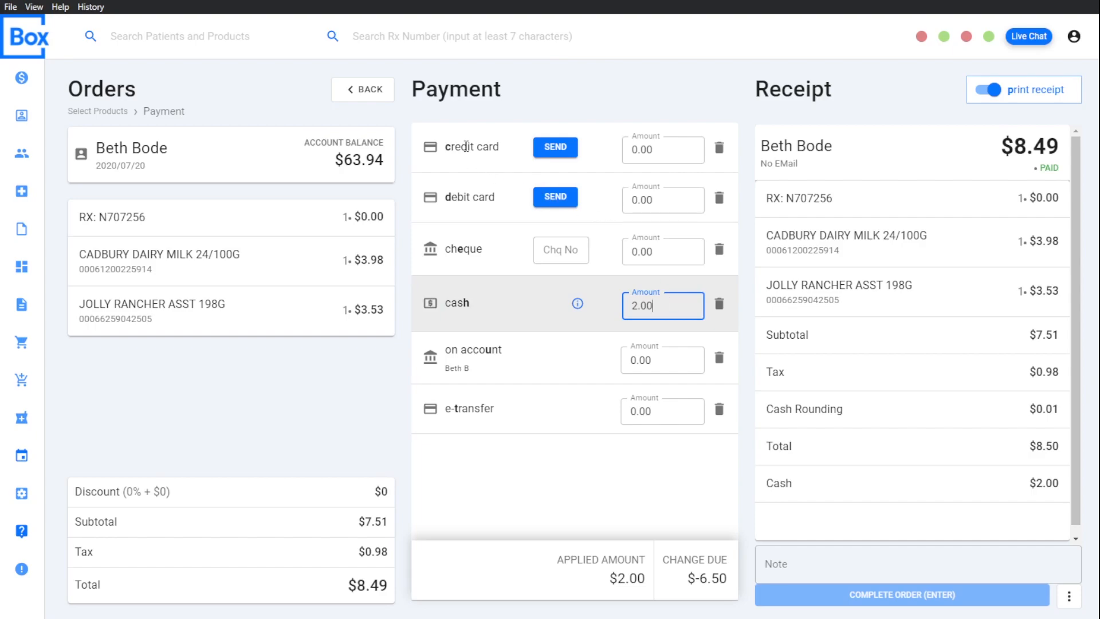
click(480, 146)
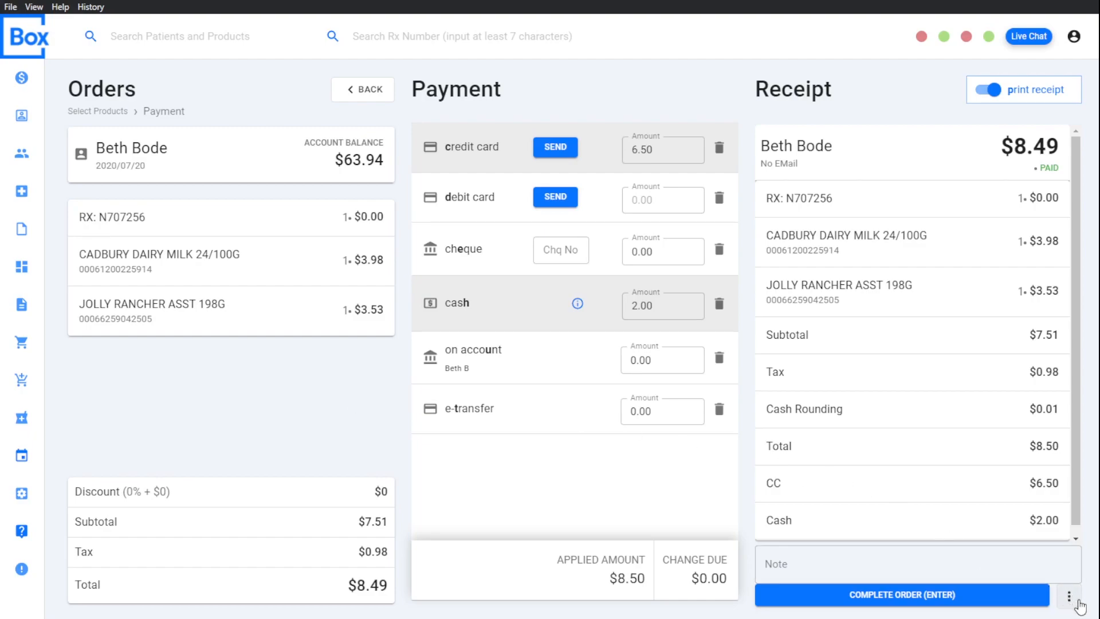
click(1079, 602)
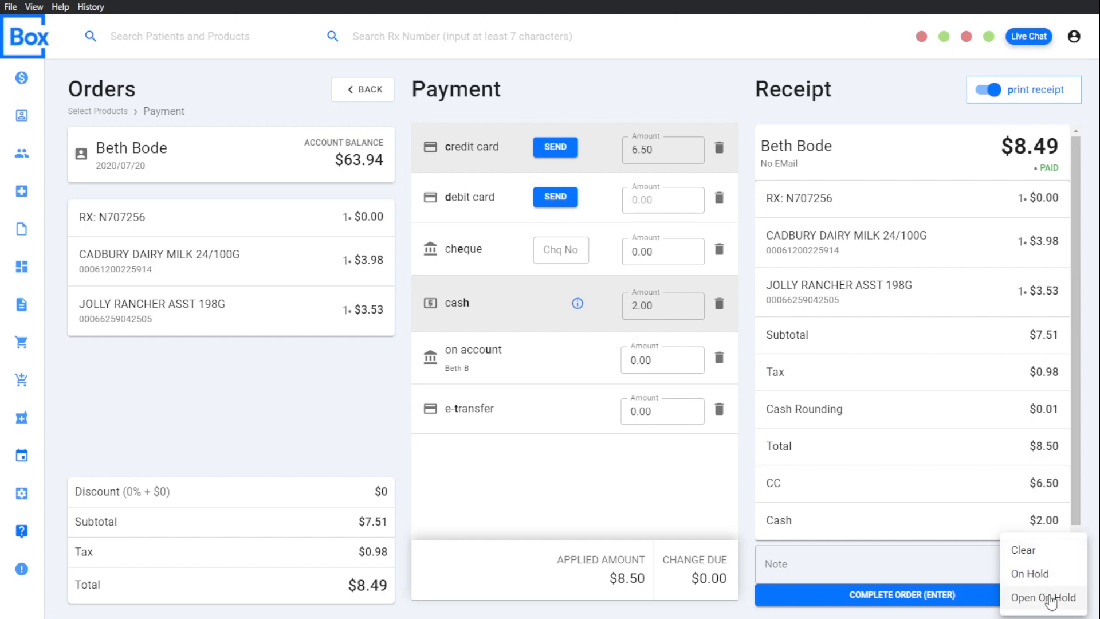
click(1051, 598)
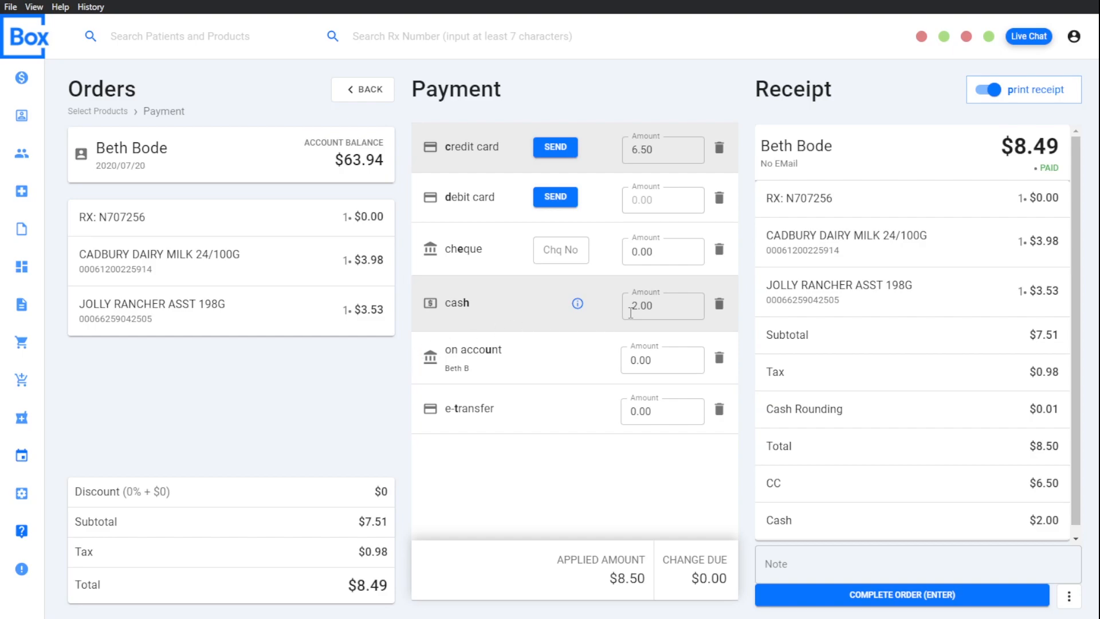
Step: Replace the split cash and credit card payment with 10.00 in cash and complete the order
click(719, 304)
click(723, 150)
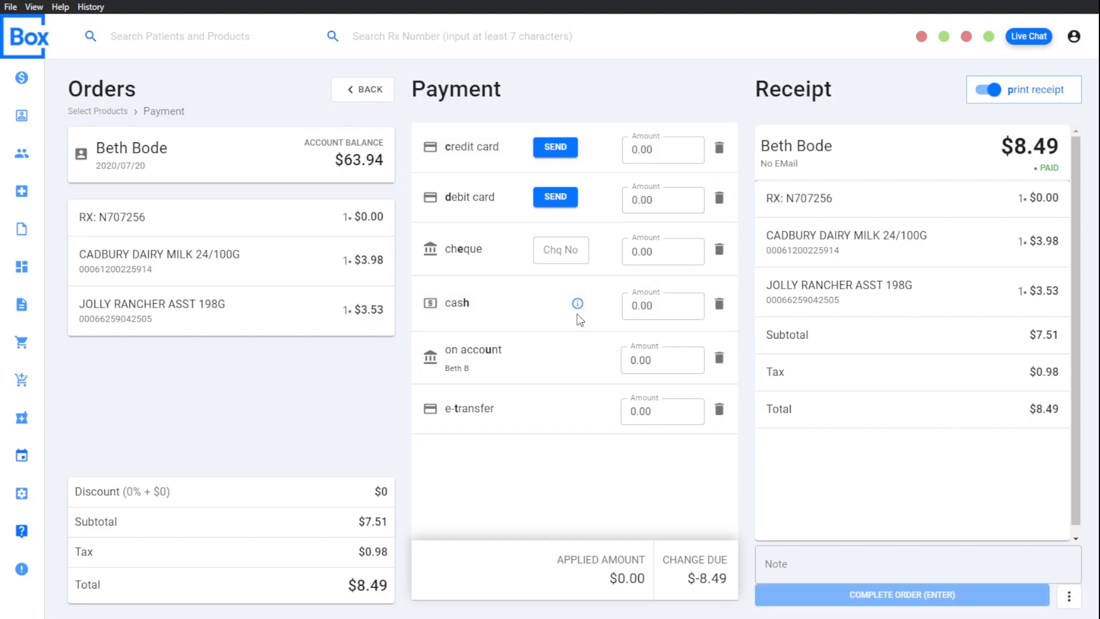
click(636, 310)
text(1000)
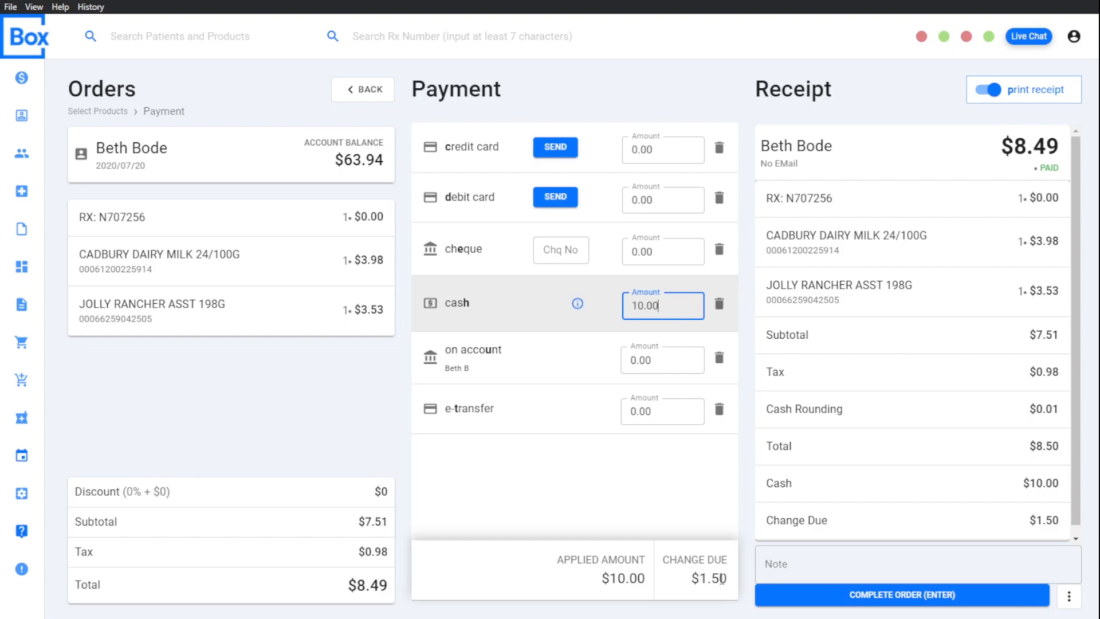
click(810, 560)
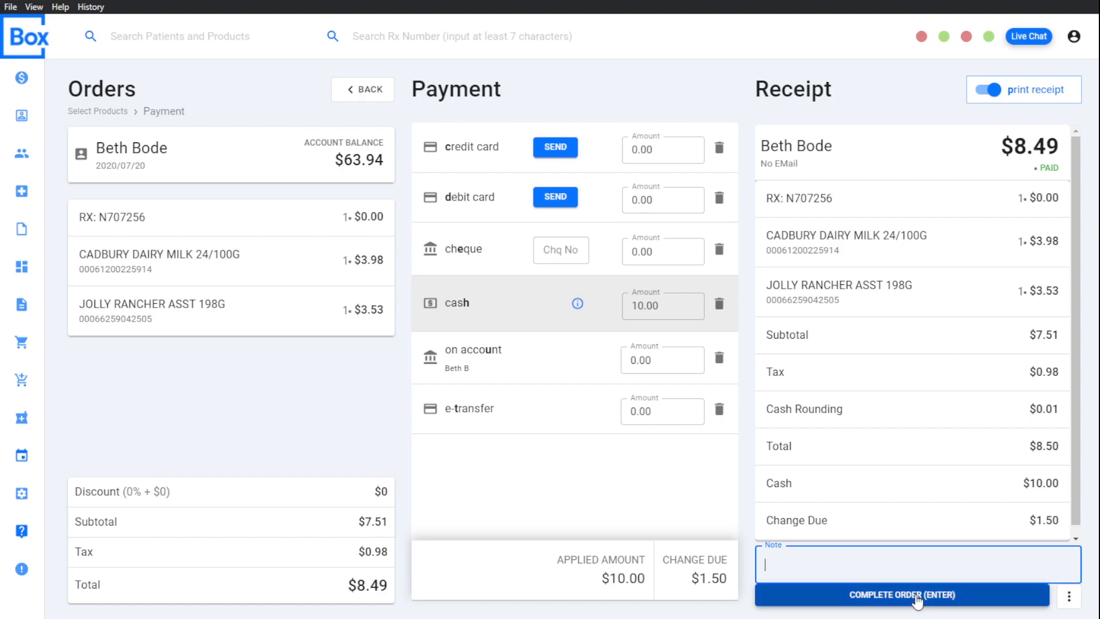
click(917, 602)
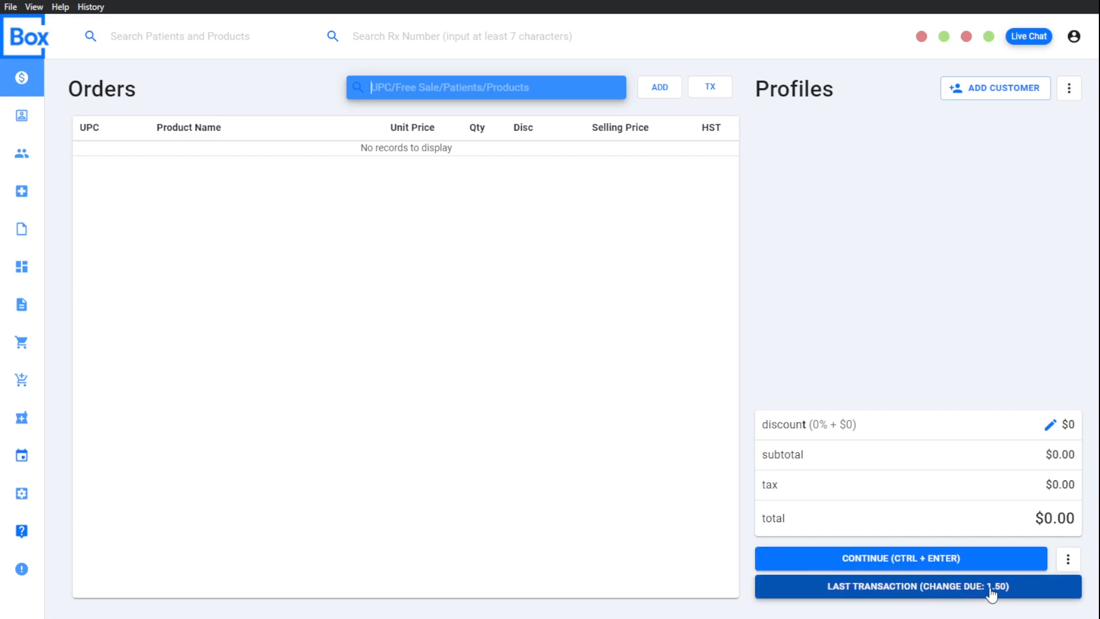
Step: Open the last transaction
click(1025, 591)
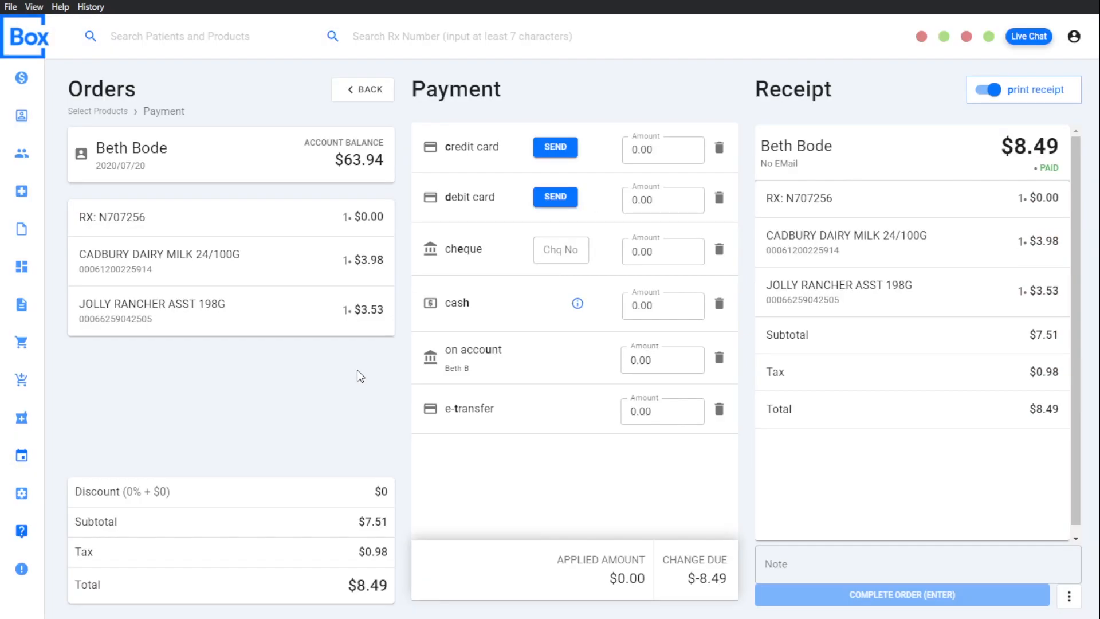
Step: Apply the full 8.49 to credit card and complete the order
click(493, 153)
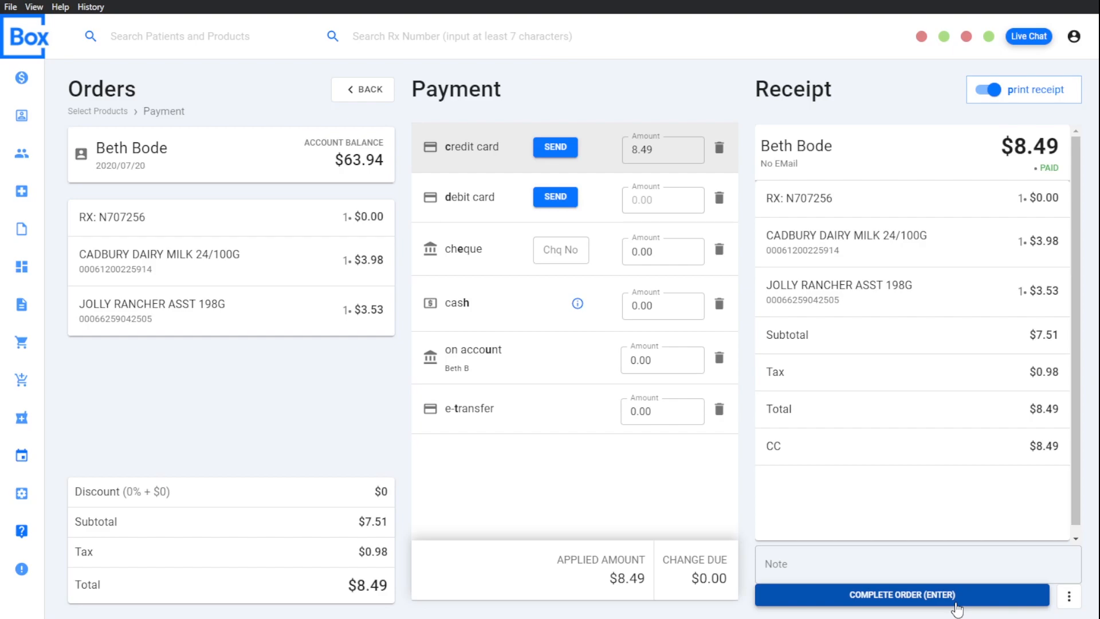
click(955, 603)
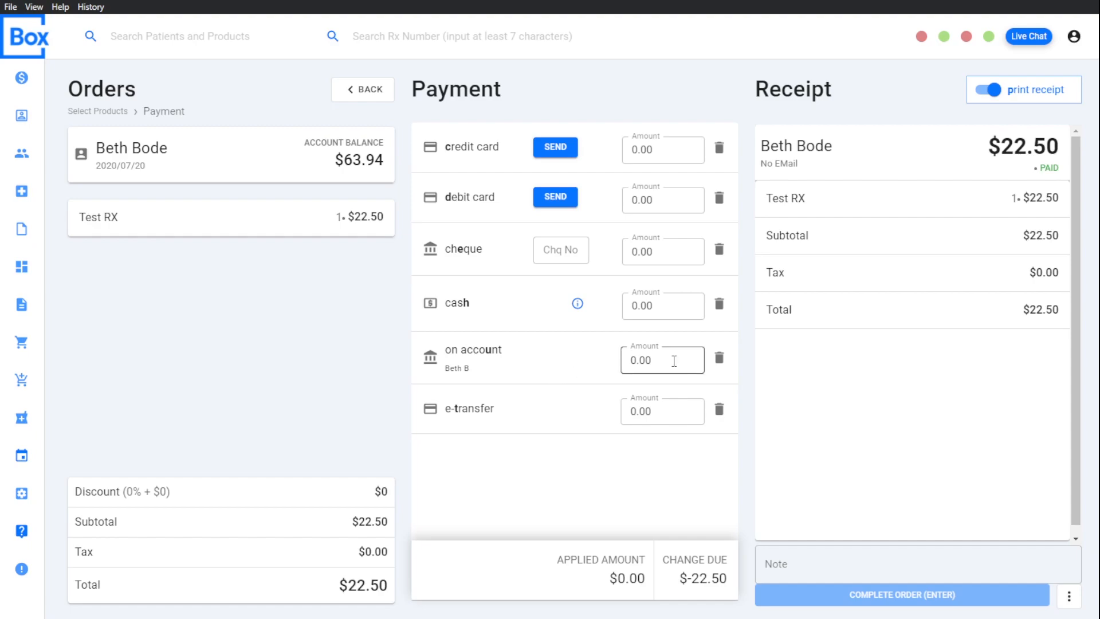
Step: Charge the full 22.50 for the Test RX order to the customer's account and complete the order
click(674, 361)
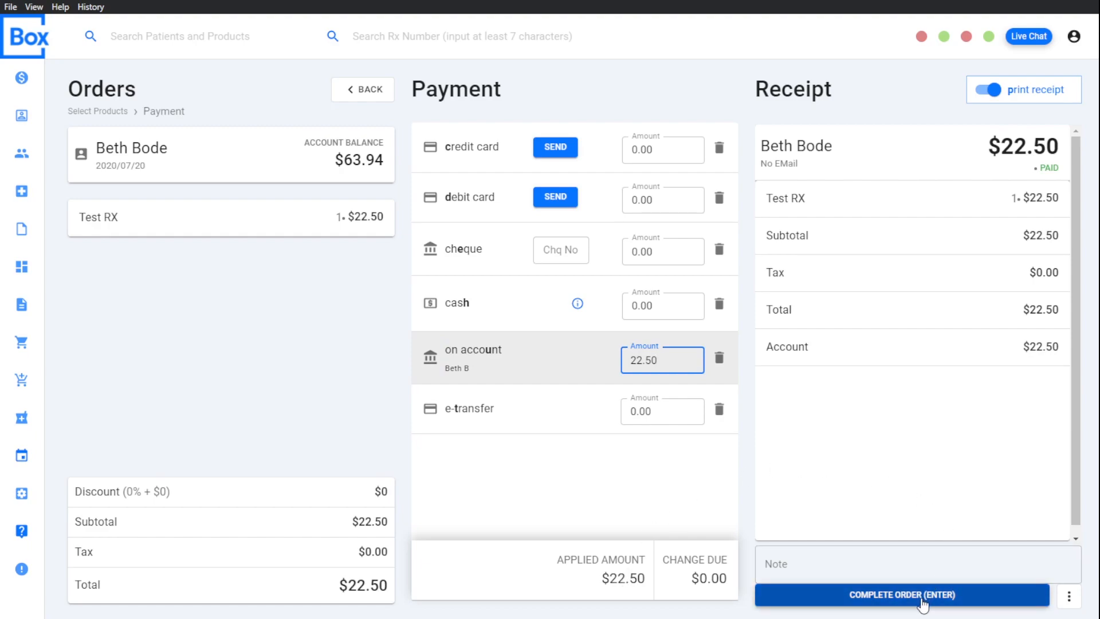
click(922, 598)
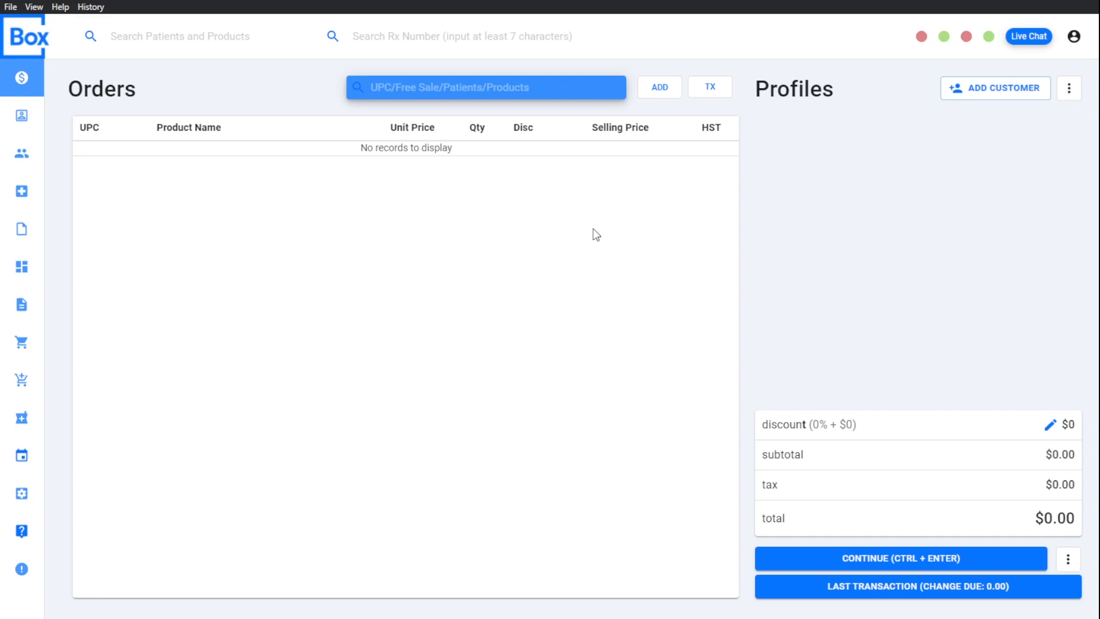
Step: Add the same patient from the existing patients list as the customer and expand the profile's additional options
click(1000, 91)
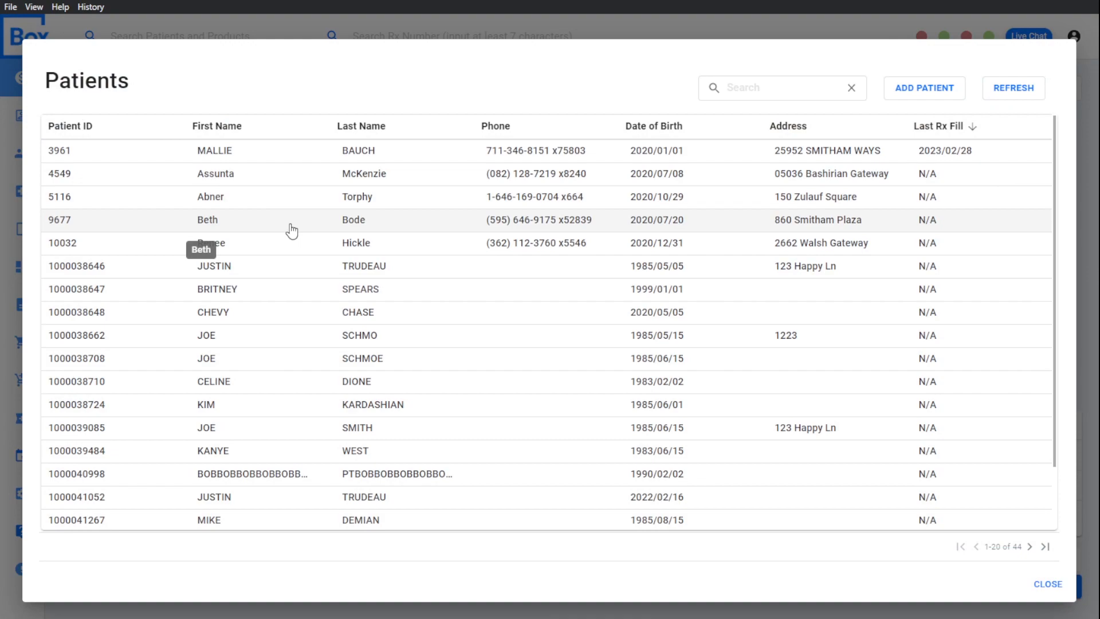
click(292, 230)
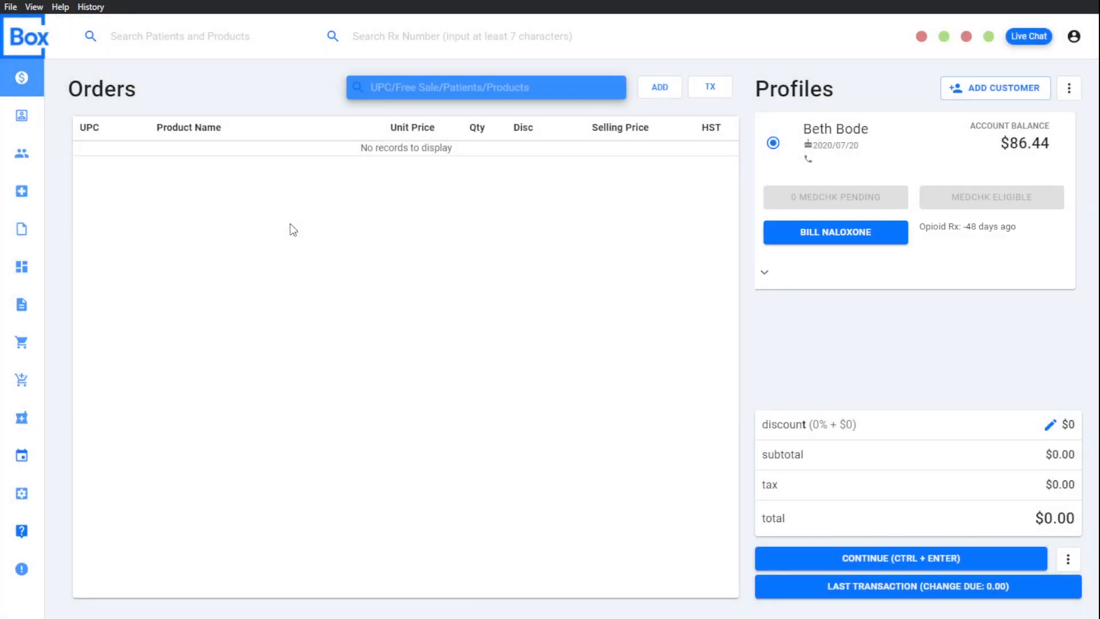
click(766, 274)
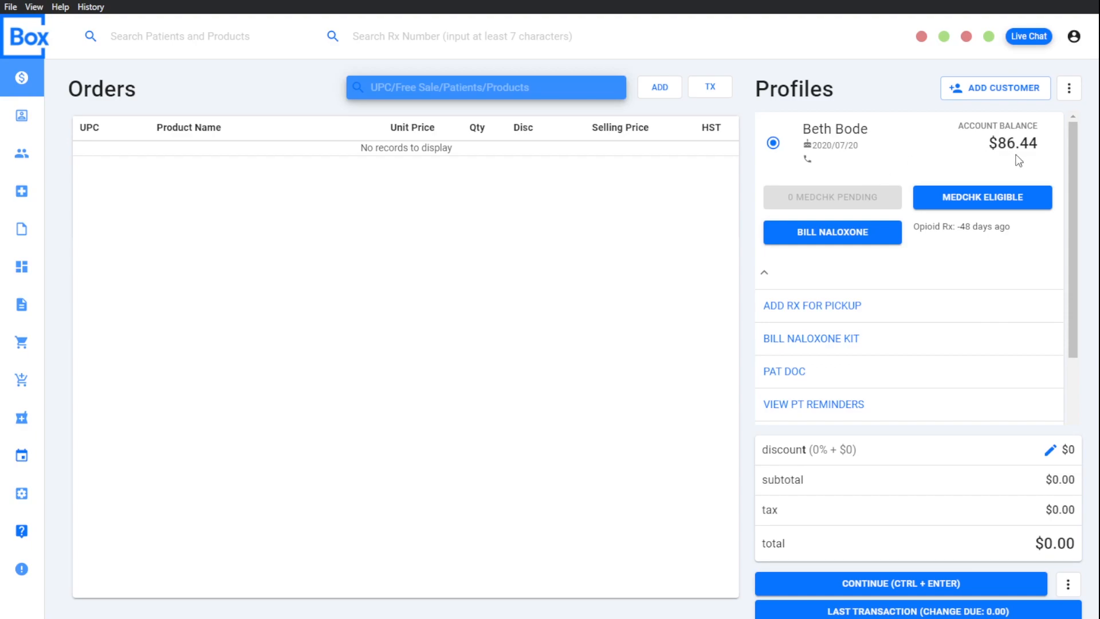
Step: Add a balance payment of 86.44 toward the customer's account to the order
scroll(830, 315, down, 2)
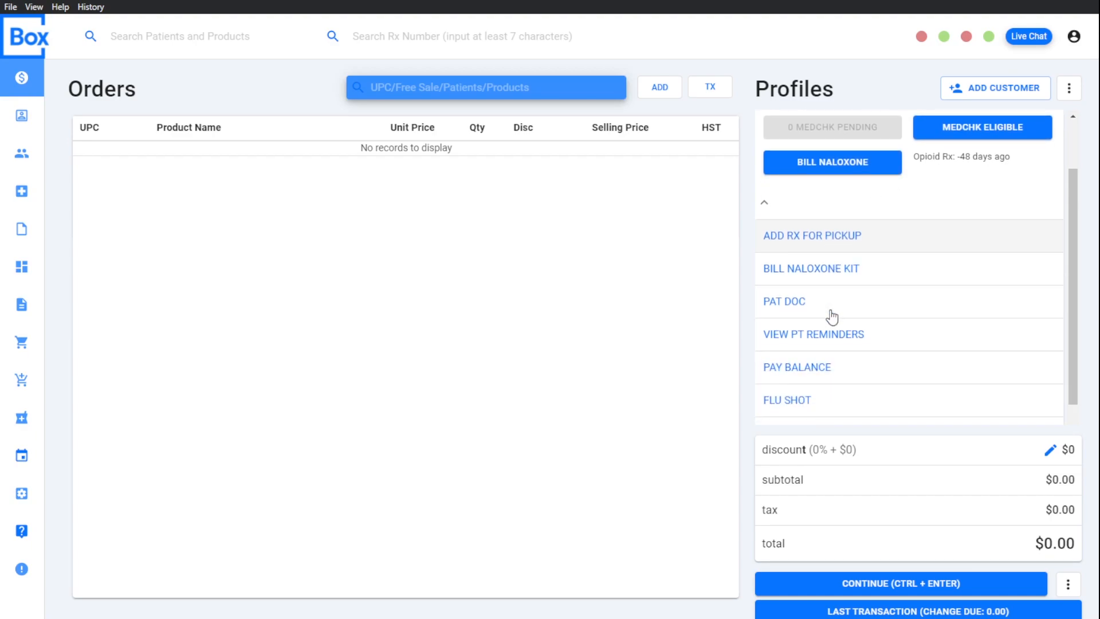
click(817, 377)
click(474, 327)
text(86.44)
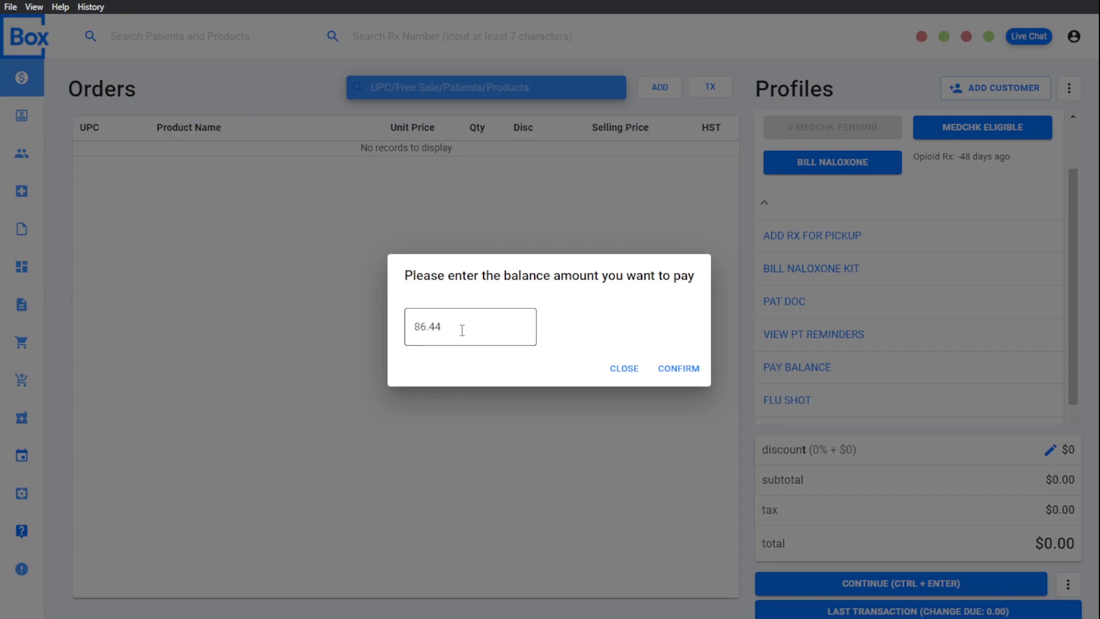
click(680, 371)
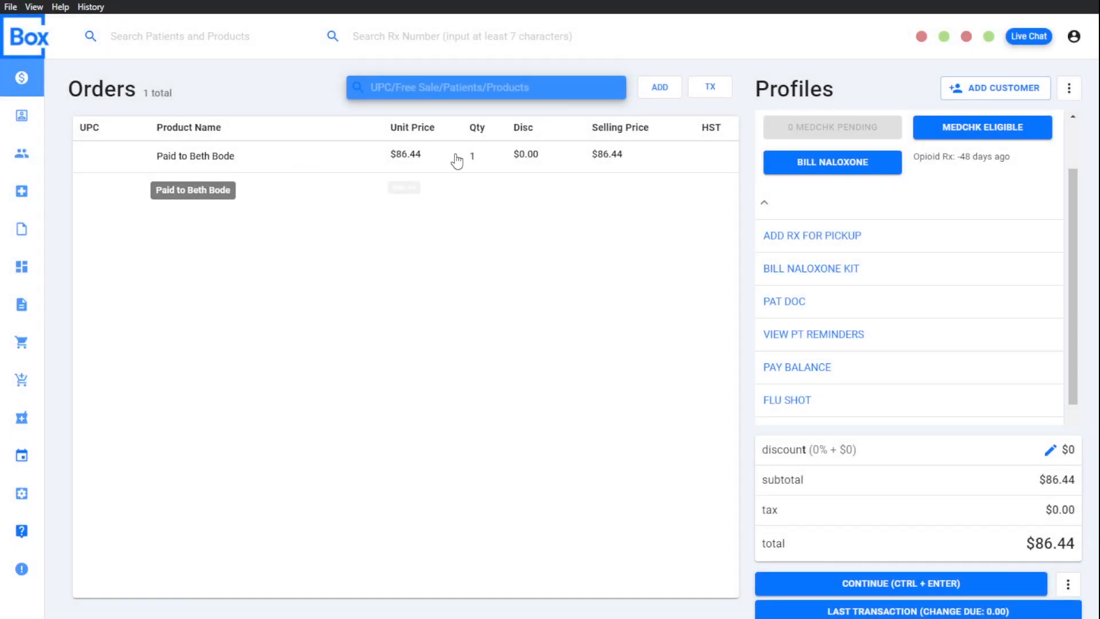
Step: Pay the account-balance order with 100.00 in cash and complete the order
click(916, 582)
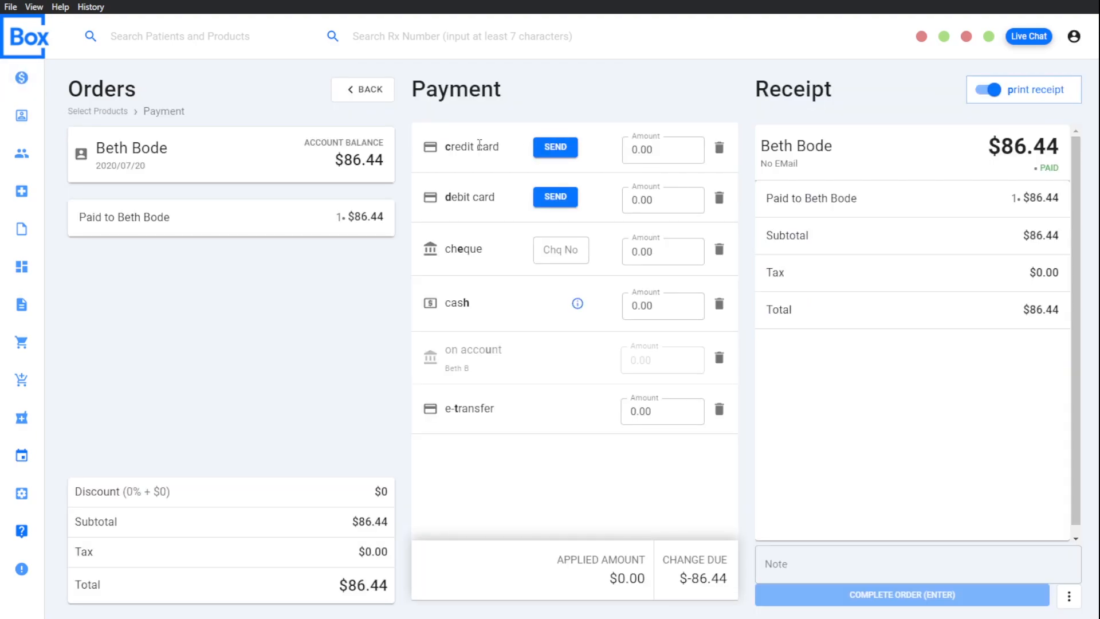
click(479, 145)
click(719, 148)
click(659, 305)
text(100.00)
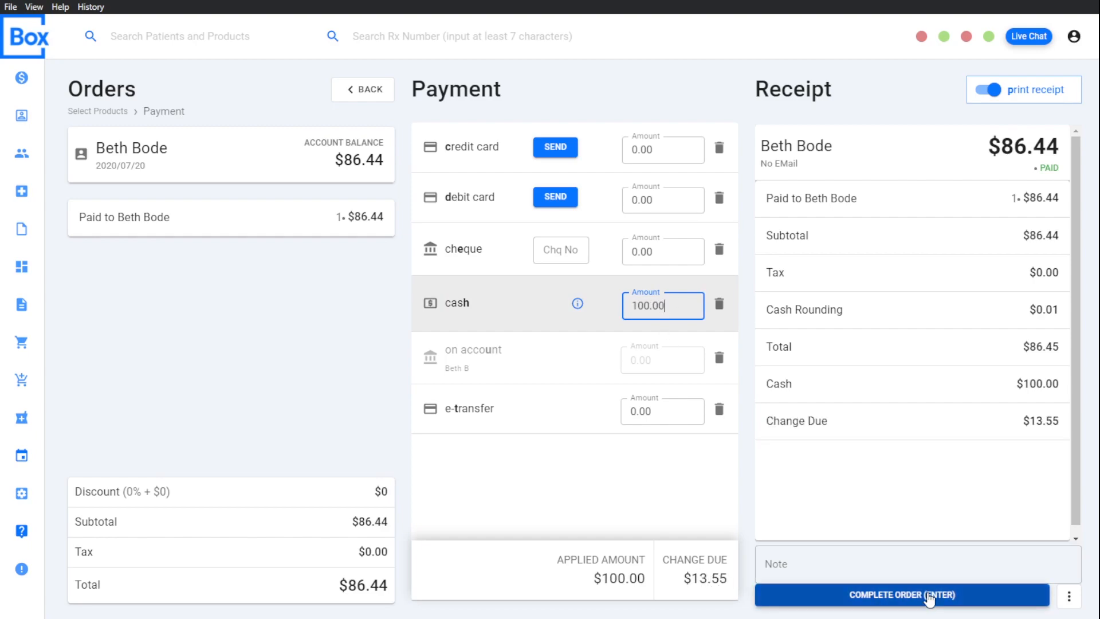
click(930, 596)
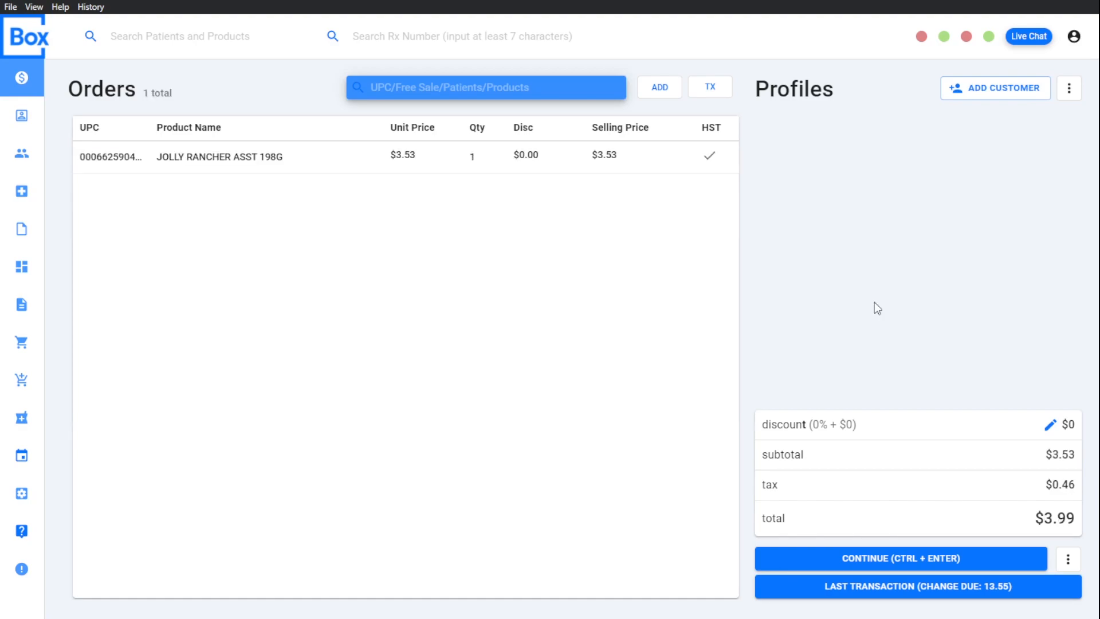
Step: Put the JOLLY RANCHER ASST 198G order on hold with the note "Test"
click(1070, 560)
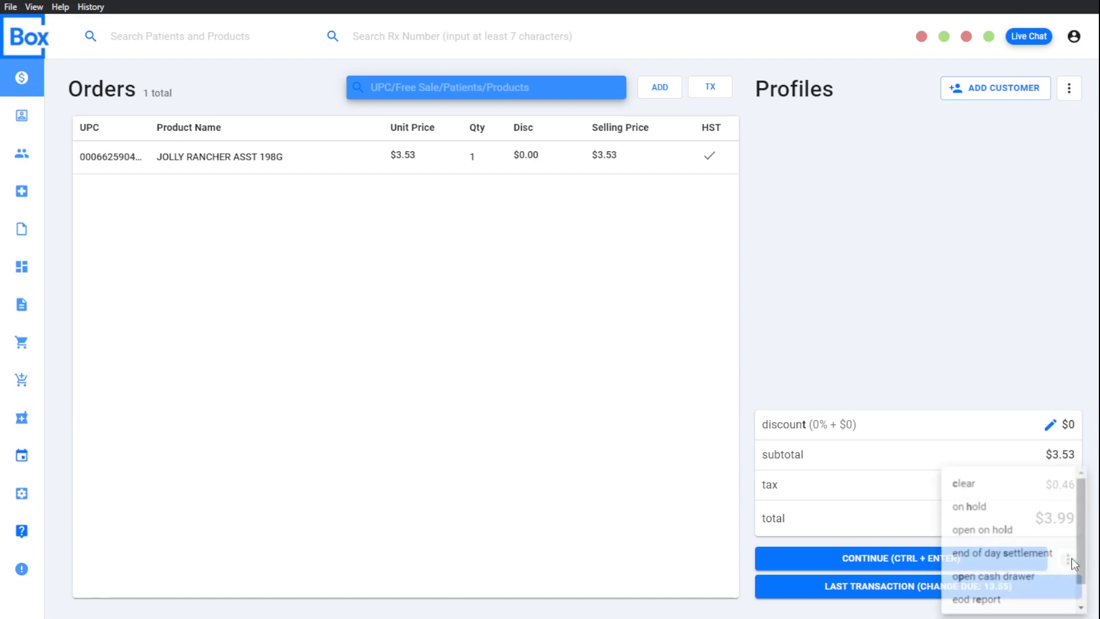
click(985, 508)
click(568, 326)
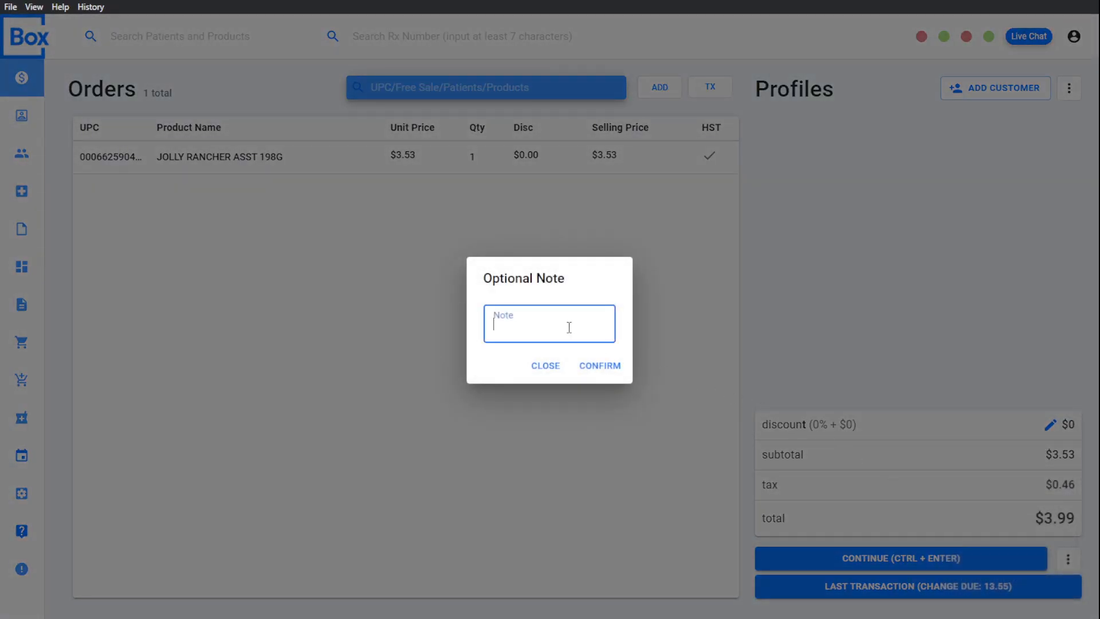
text(Test)
click(599, 369)
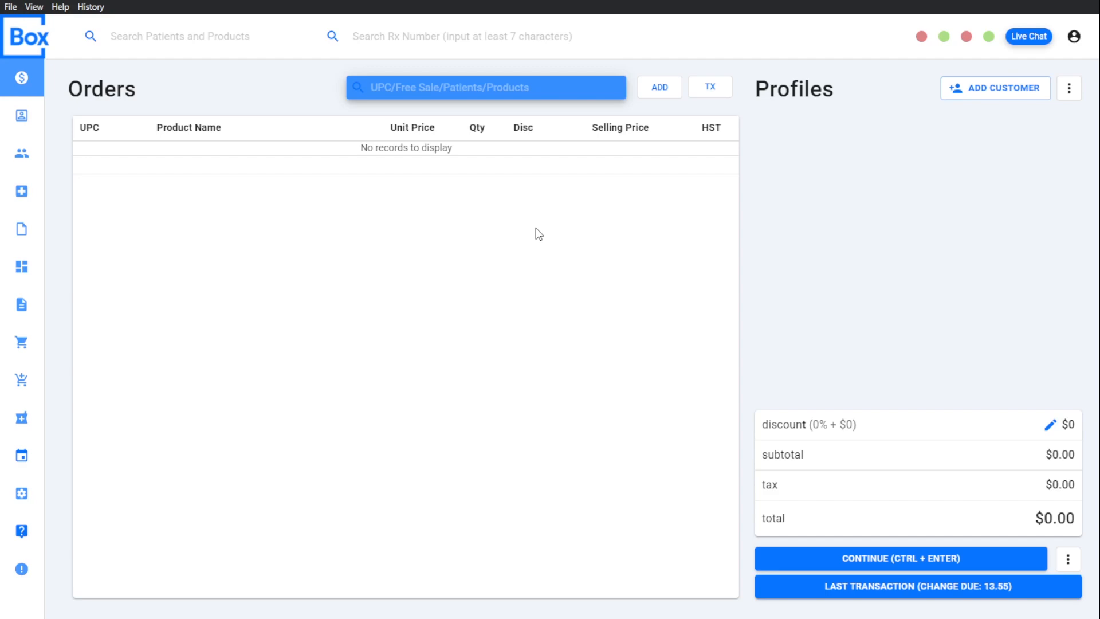
Step: Delete the first unpaid transaction in the on-hold list and reopen the one with the note "Test"
click(1069, 559)
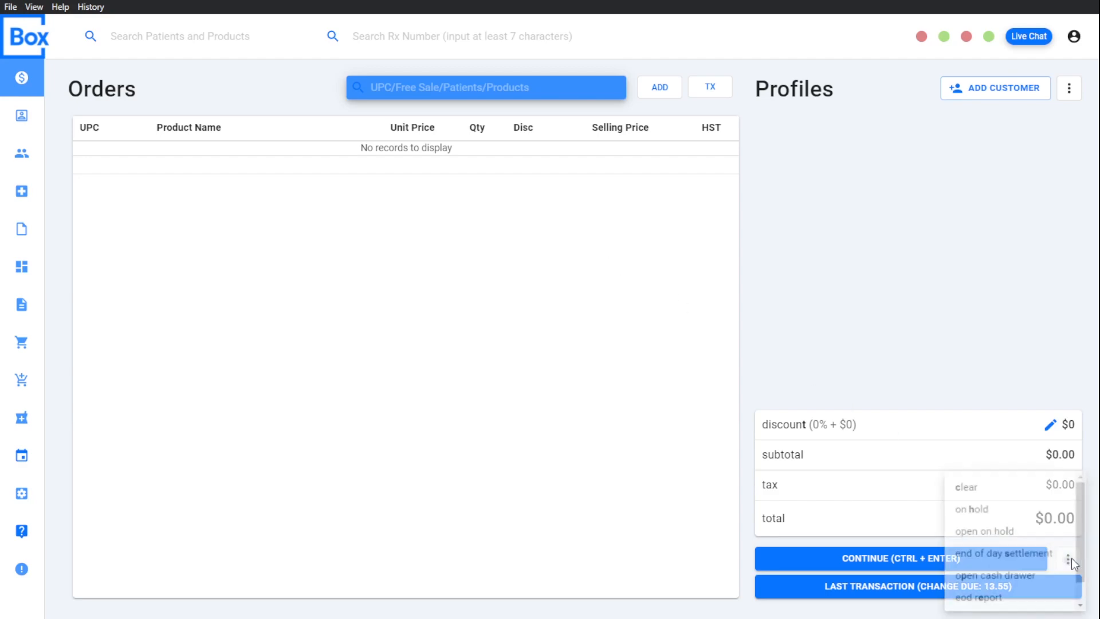
click(1002, 529)
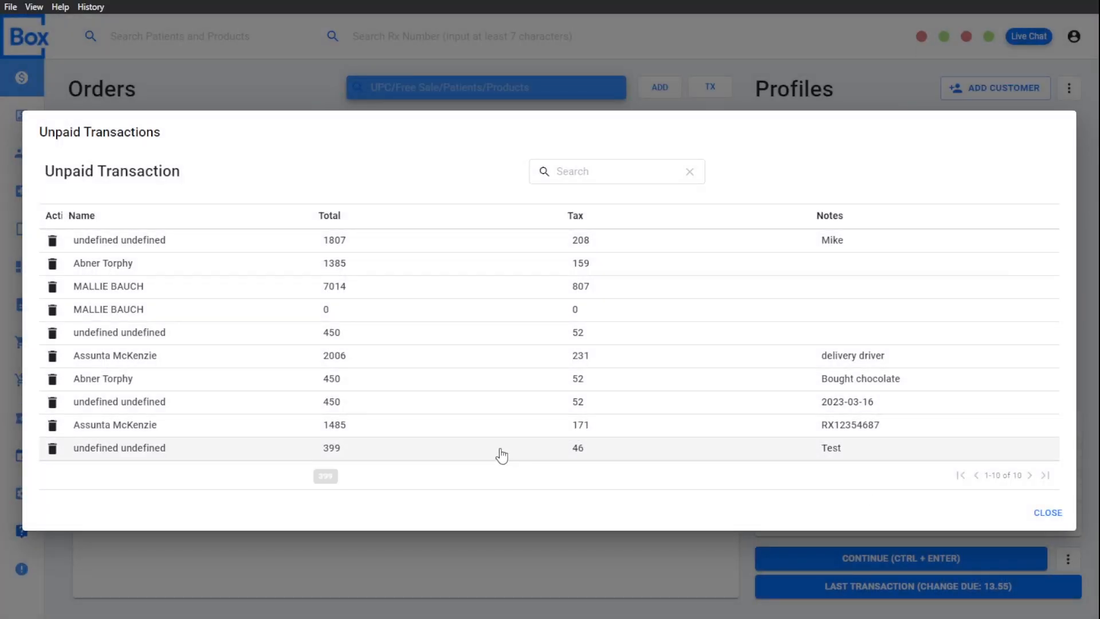
click(52, 246)
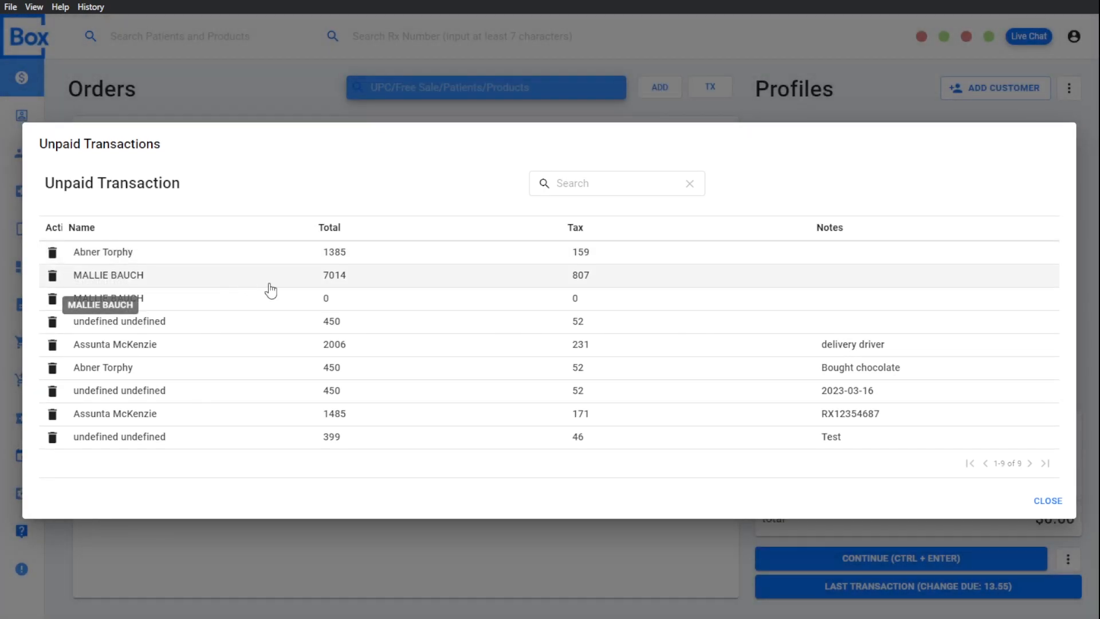
click(389, 442)
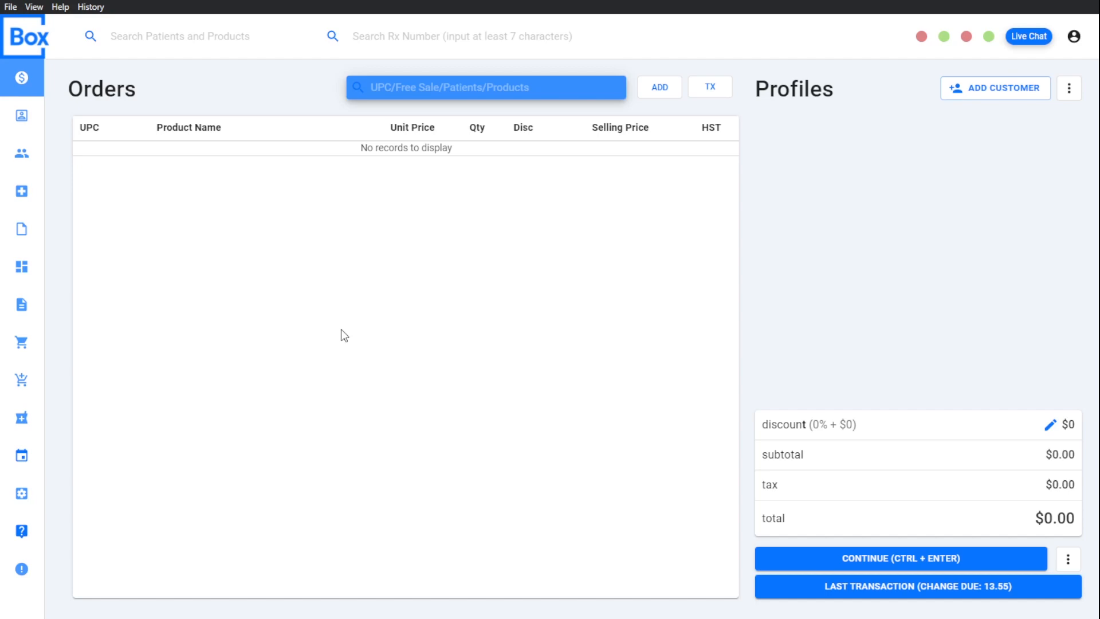
Step: Run the end of day settlement with 2 fifty-dollar bills and 15 twenty-dollar bills, and finish closing cash
click(1069, 559)
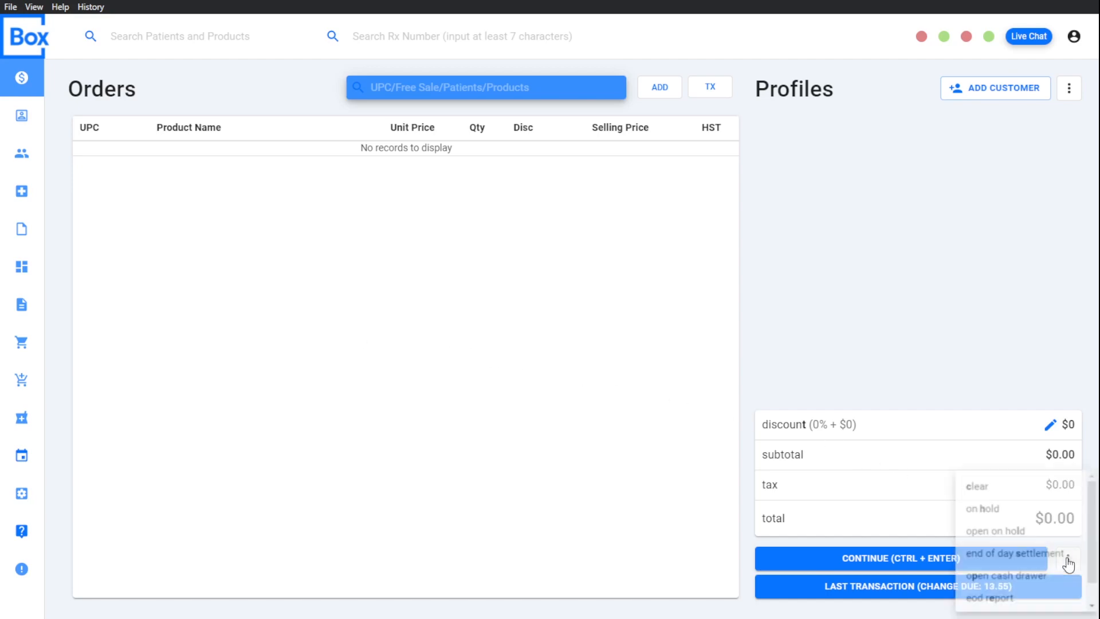
click(1020, 555)
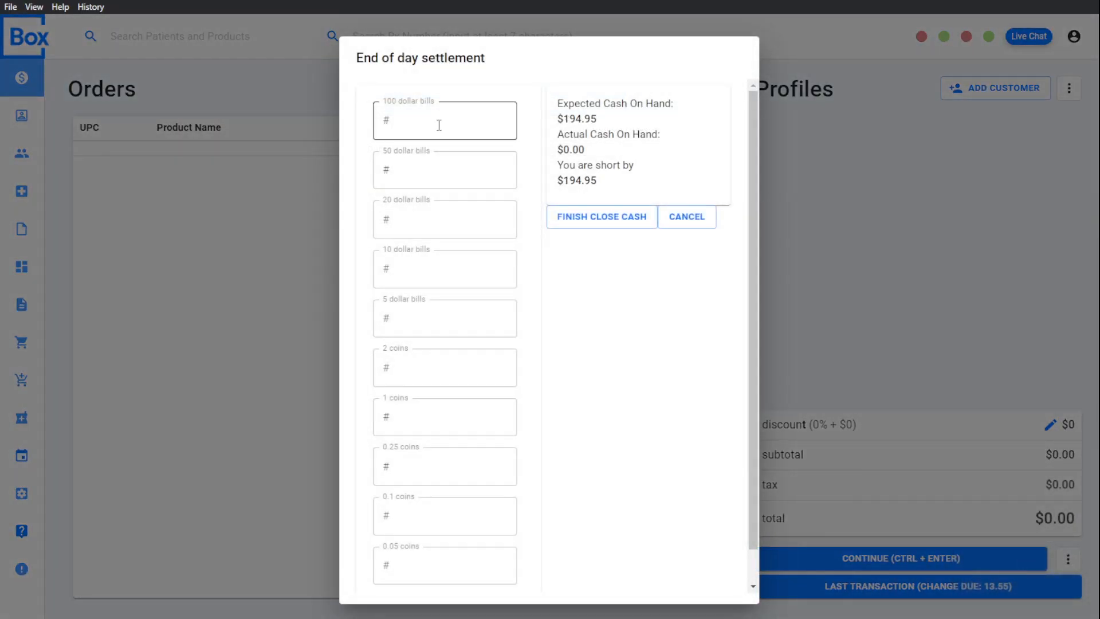
click(439, 125)
click(476, 170)
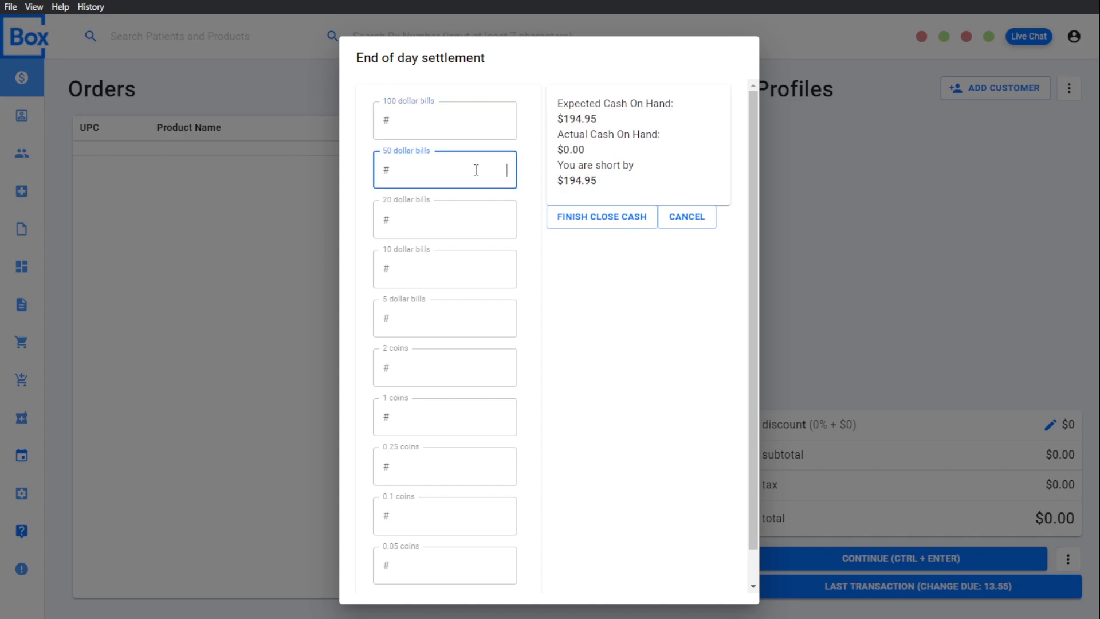
text(2)
click(479, 222)
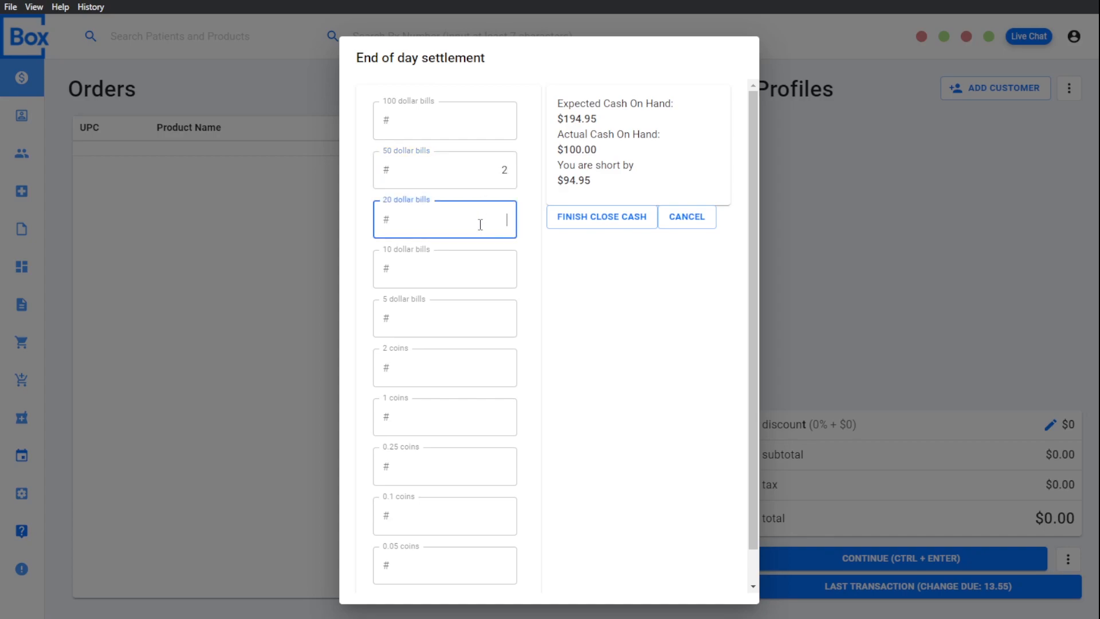
text(15)
scroll(491, 265, down, 1)
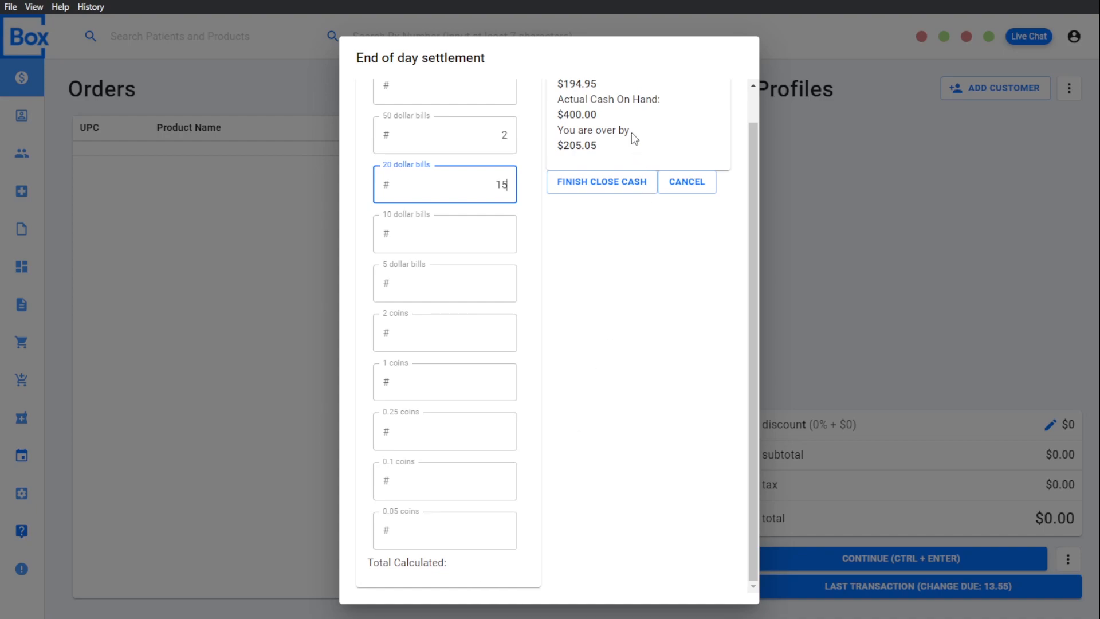
click(598, 189)
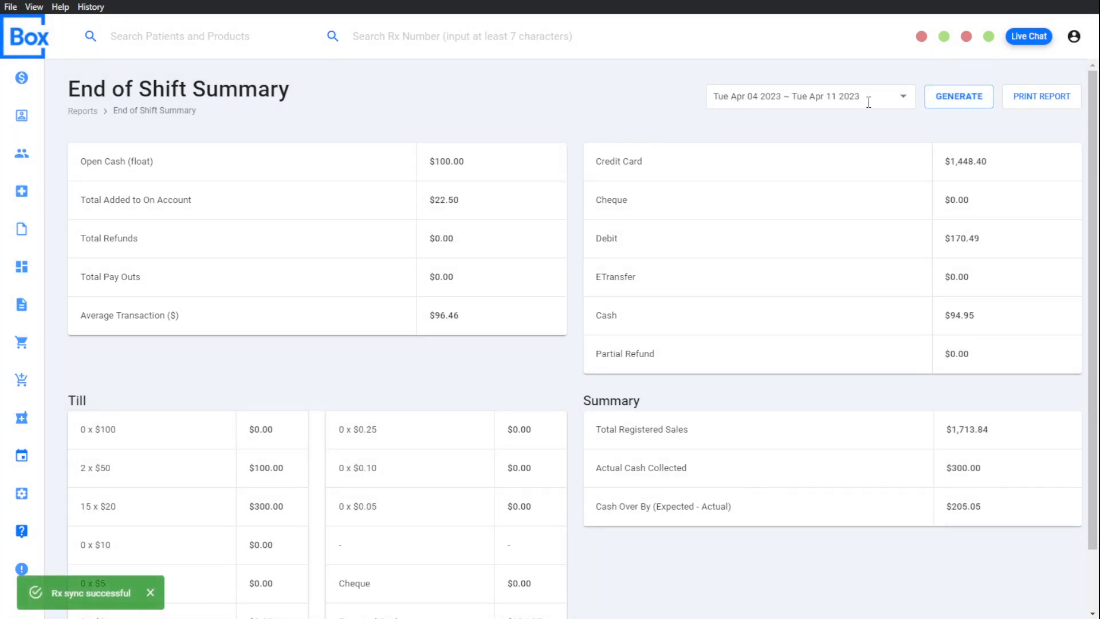
Step: Review the End of Shift Summary, including the till and summary sections, and generate it again from the POS reports
scroll(571, 285, down, 2)
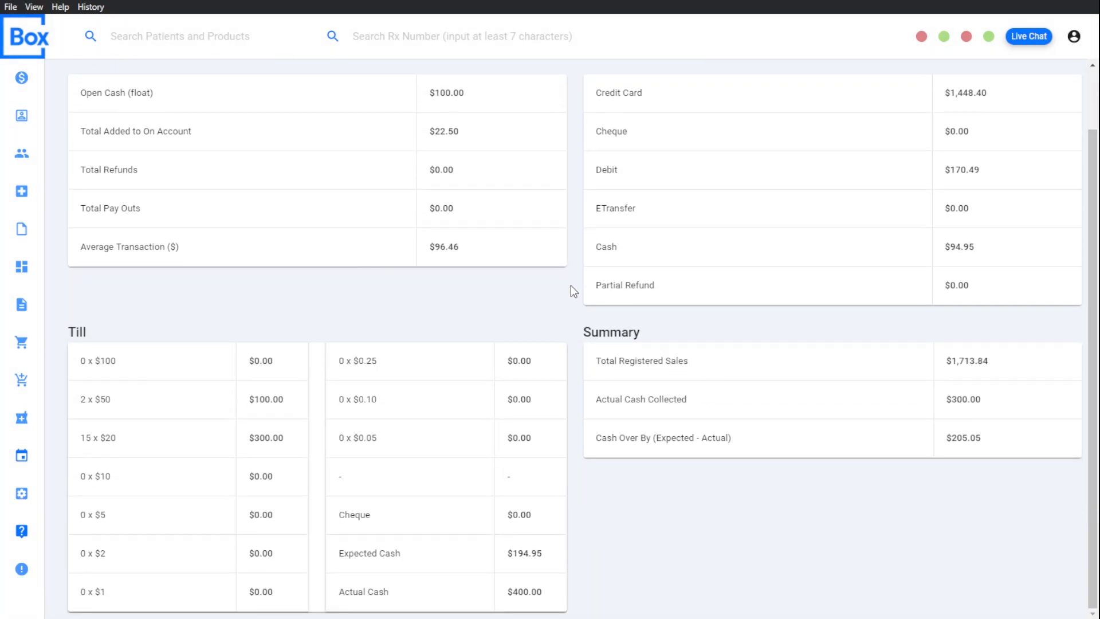
scroll(720, 256, up, 2)
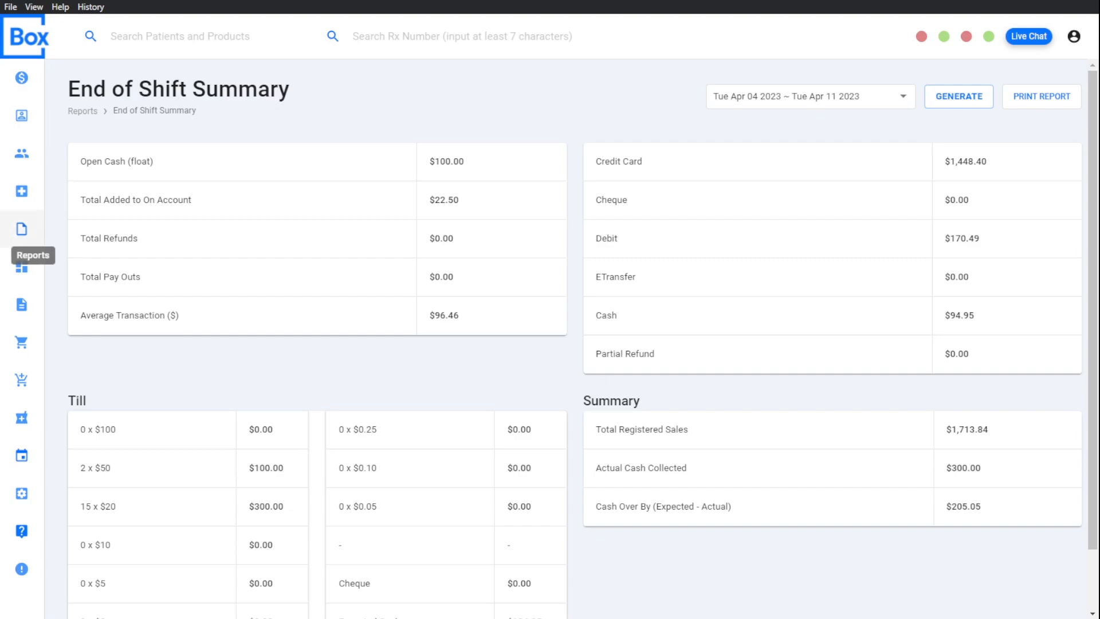
click(22, 229)
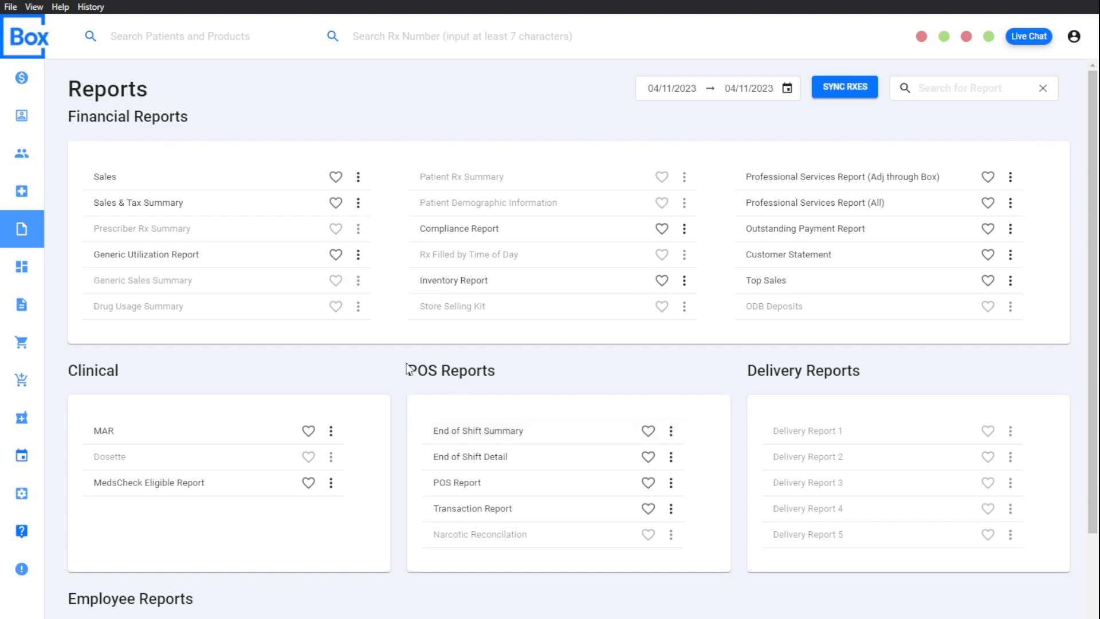
click(504, 431)
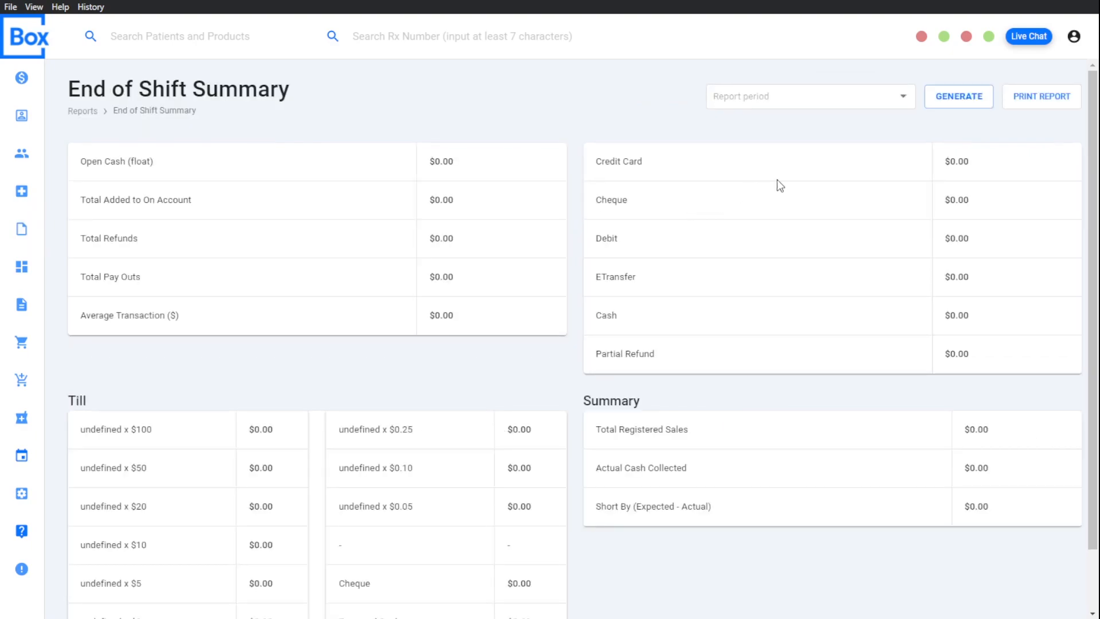
click(958, 95)
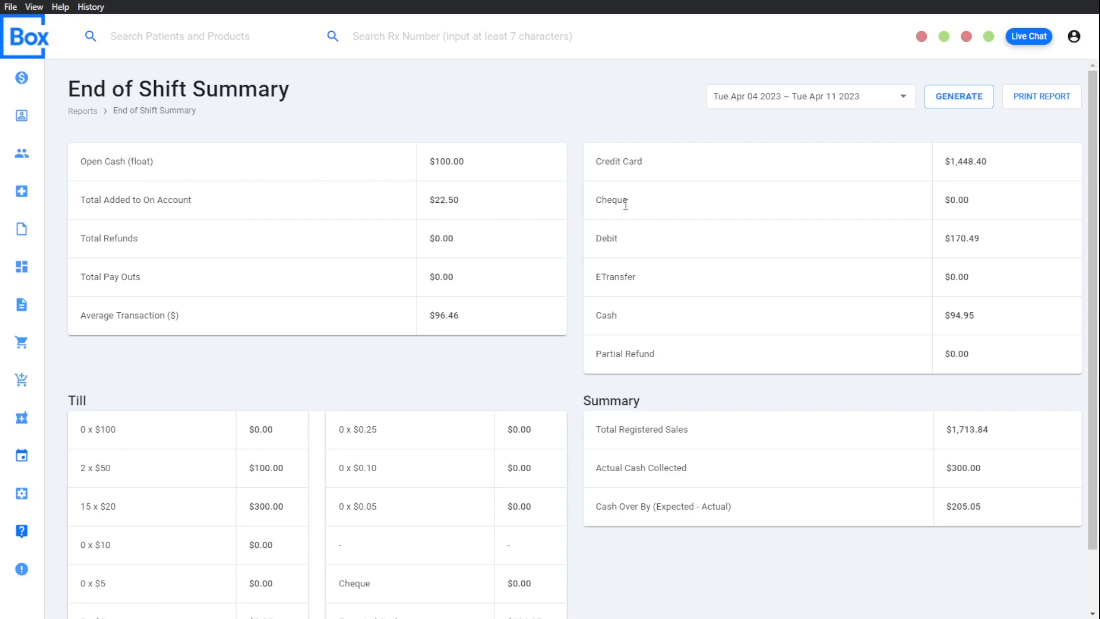
Step: Generate the Transaction Report for 04/01/2023 to 04/11/2023 and view the receipt of the most recent sale
click(22, 229)
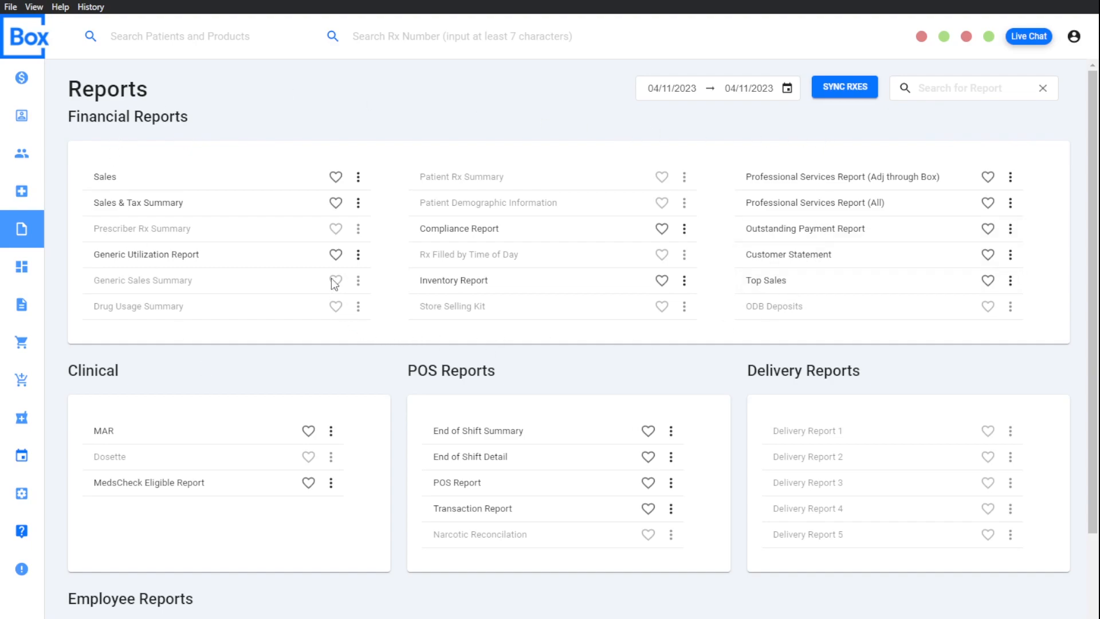
scroll(446, 254, down, 1)
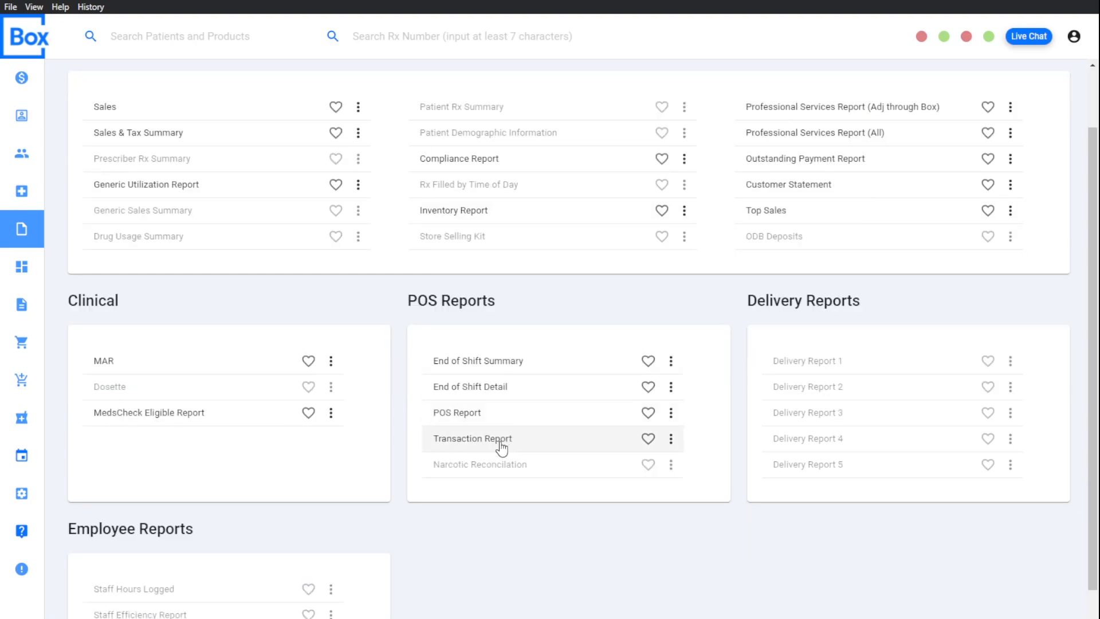
click(500, 446)
click(982, 143)
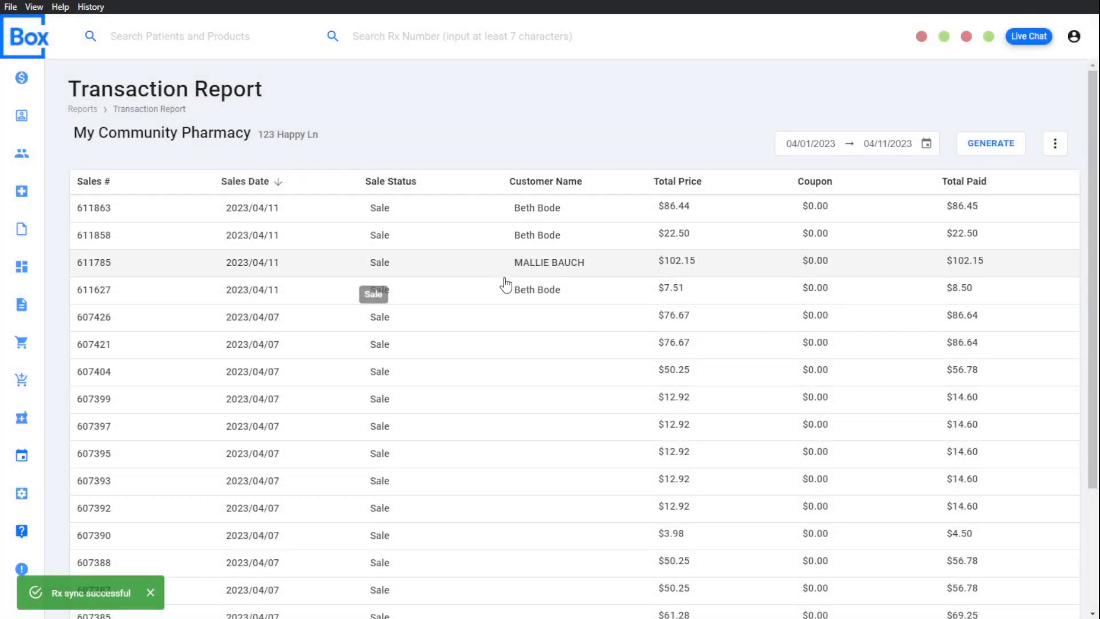
click(514, 216)
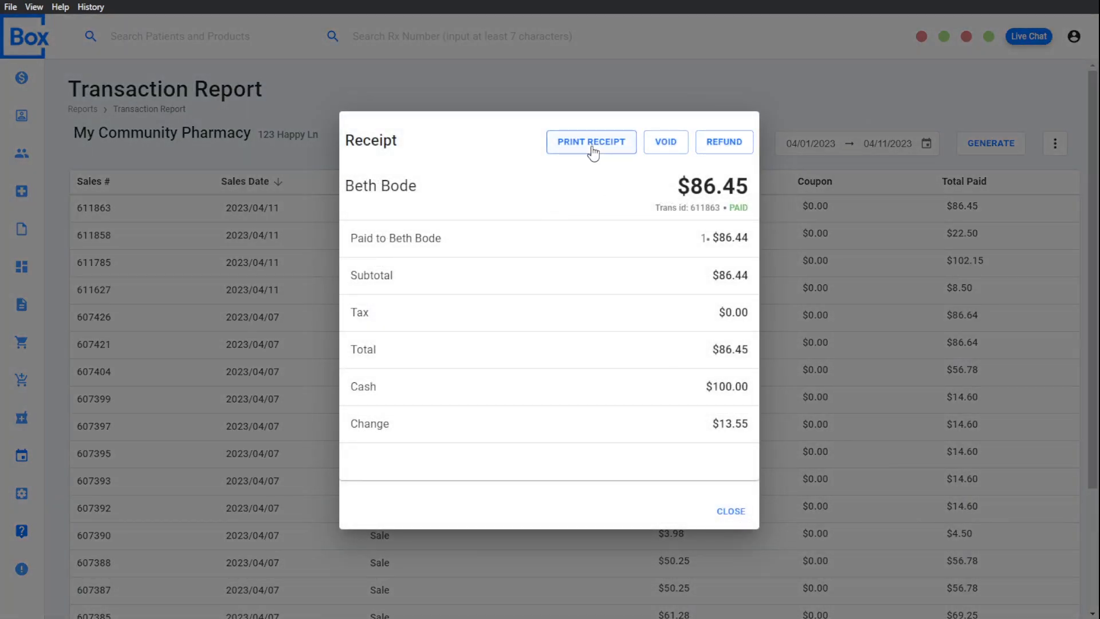
click(146, 179)
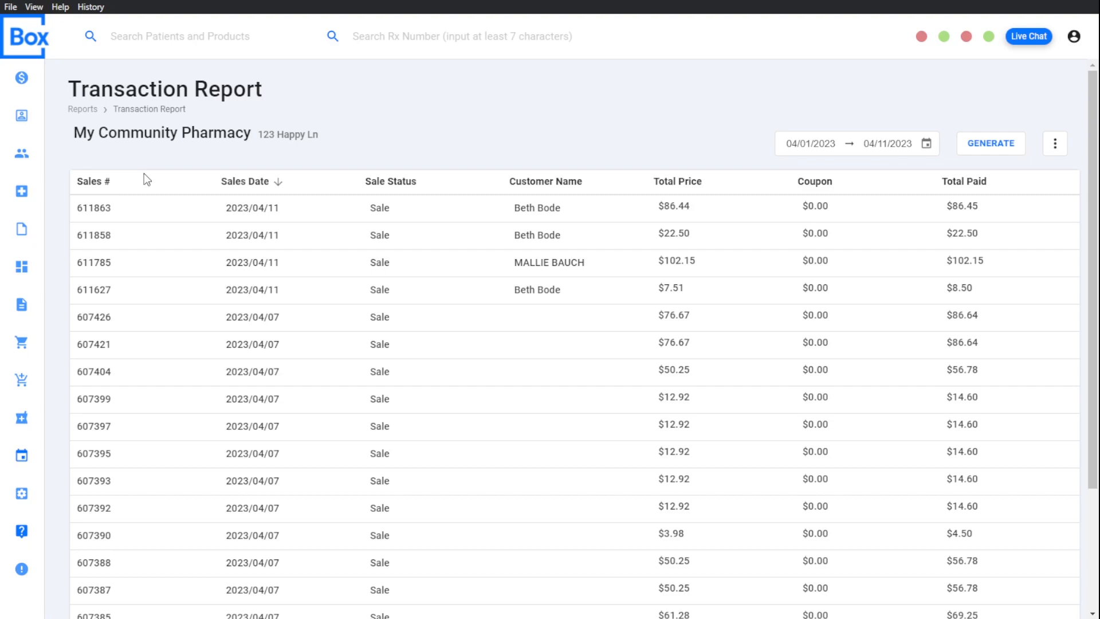
Step: Return to the point-of-sale orders page and confirm the required open cash action
click(20, 78)
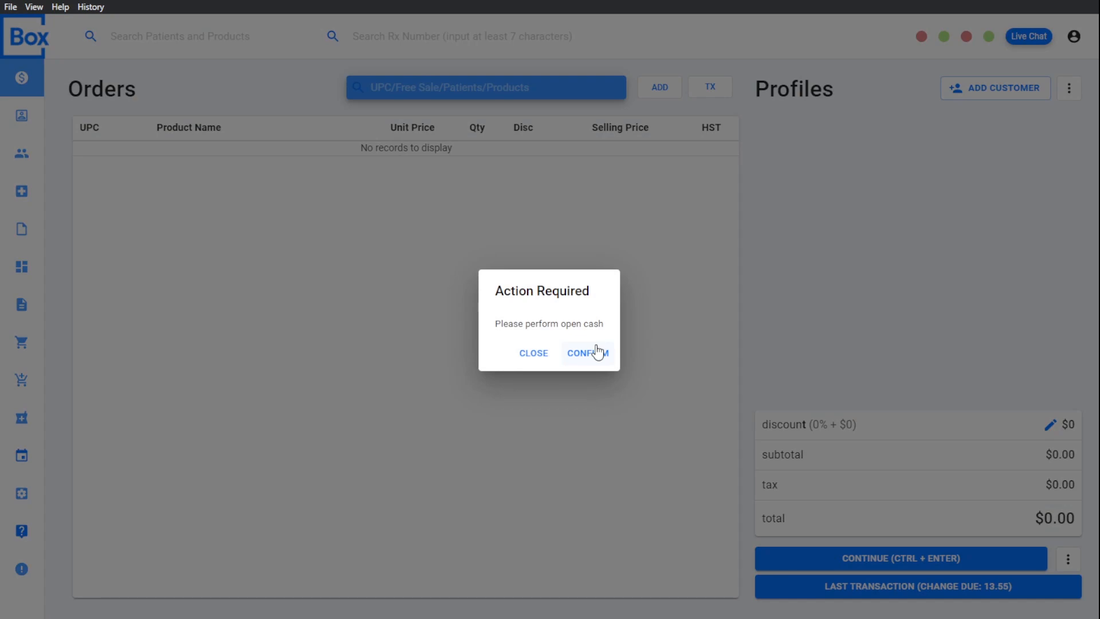
click(598, 352)
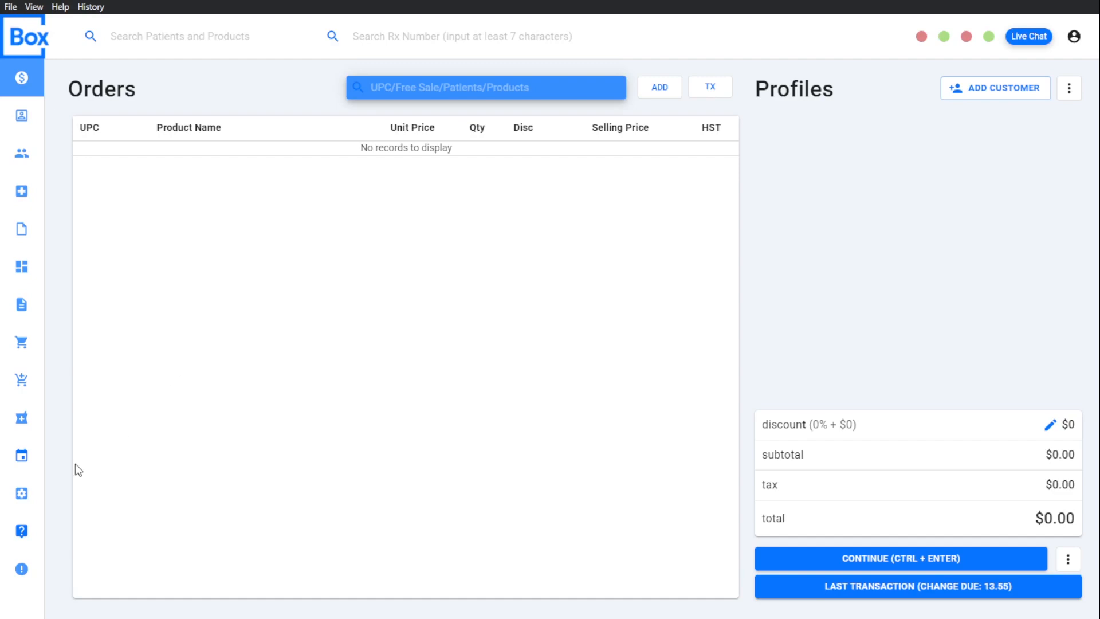
Step: Search the Help Center for "Void" and read the Refunds And Voids article
click(24, 532)
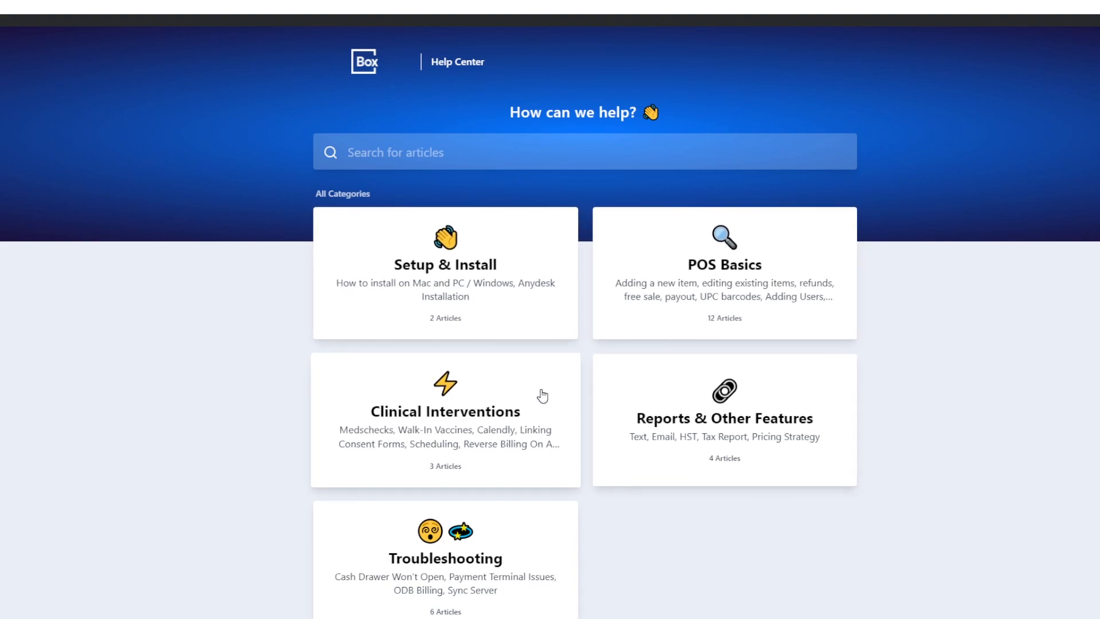
click(412, 154)
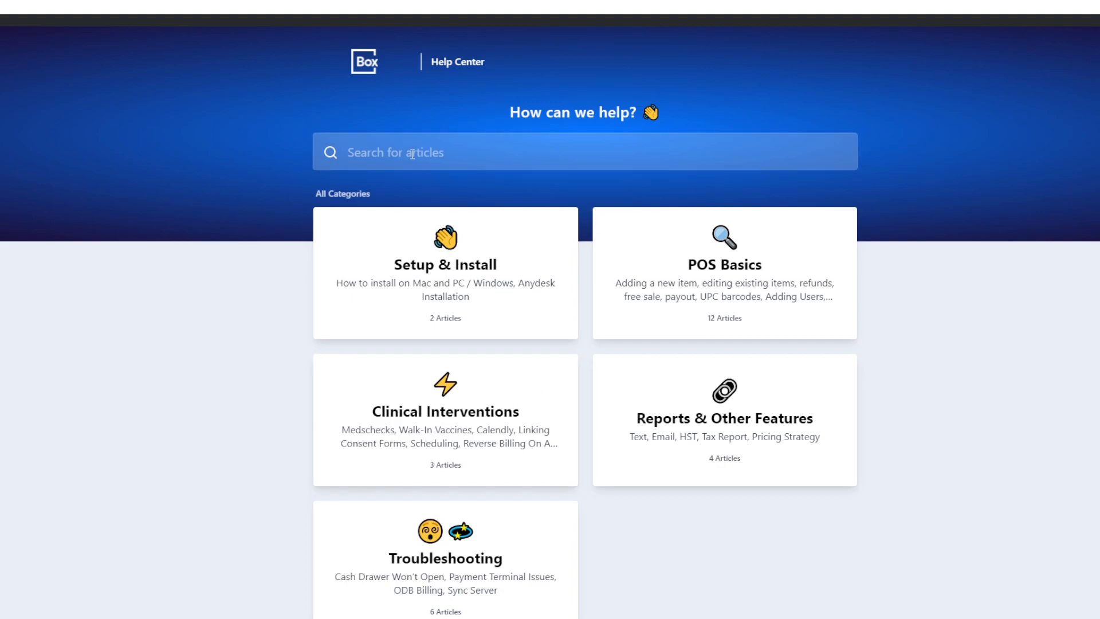
text(Void)
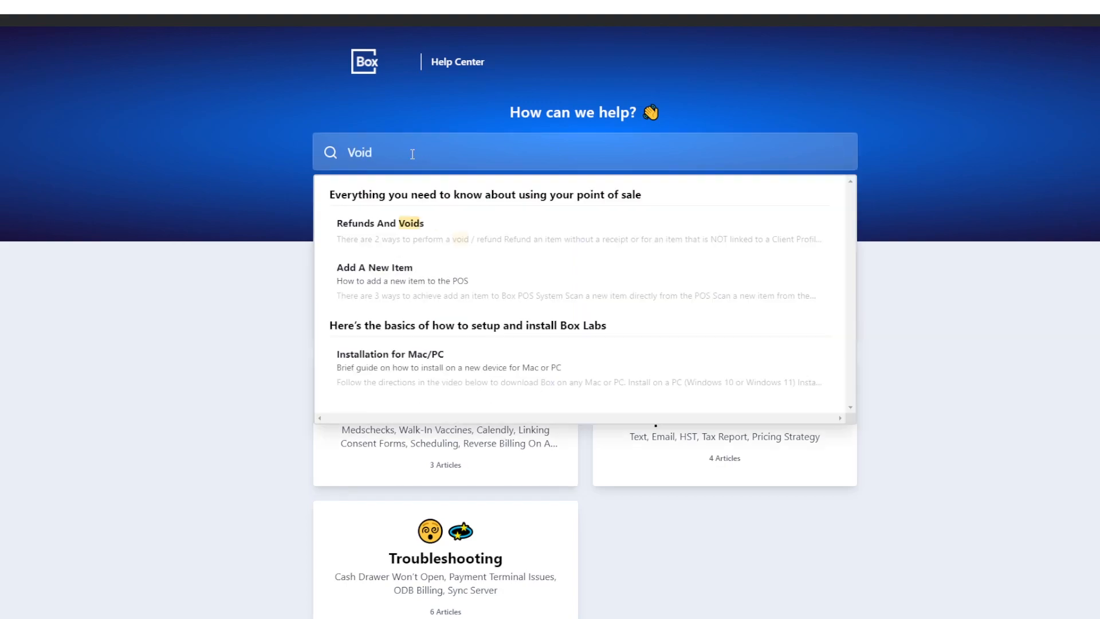
click(444, 223)
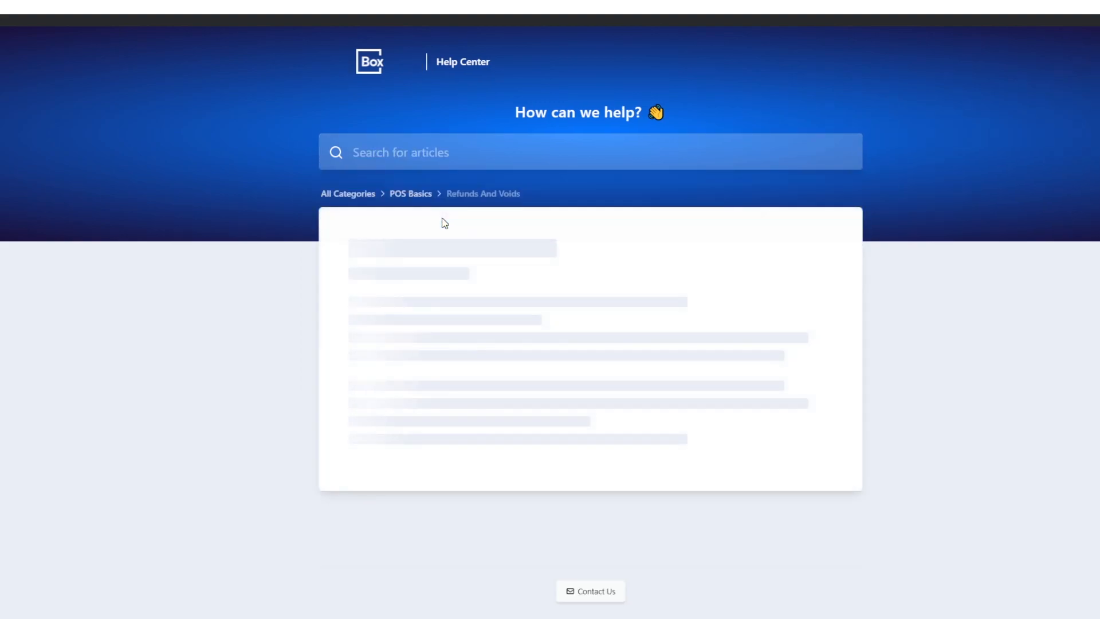
scroll(459, 256, down, 5)
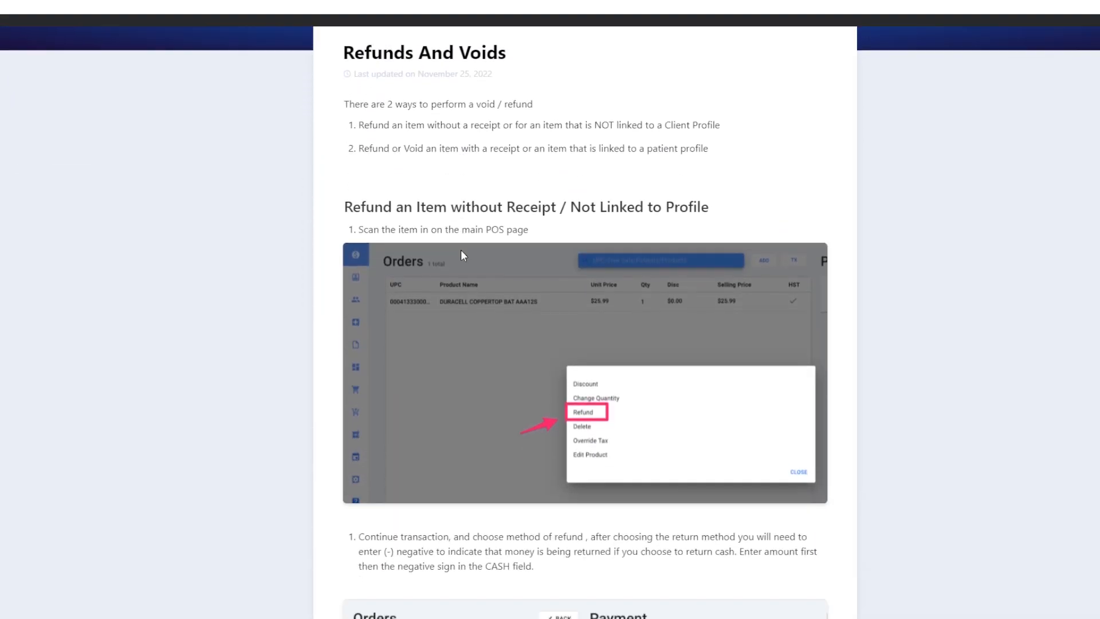
scroll(466, 256, down, 5)
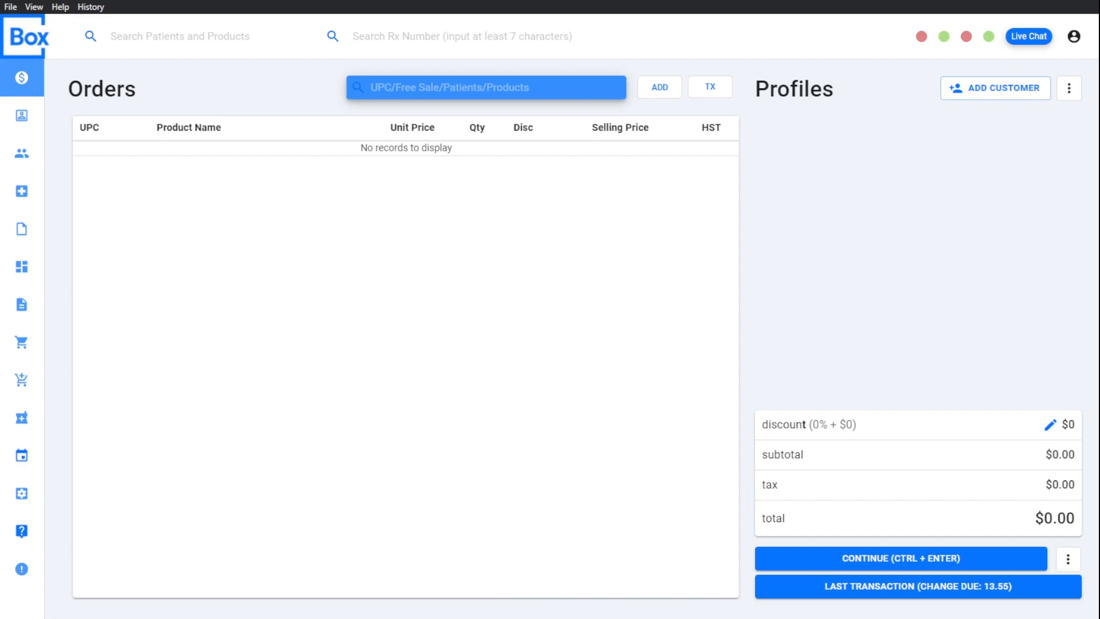
Step: Open a live support chat and write the message "Hey"
click(1028, 36)
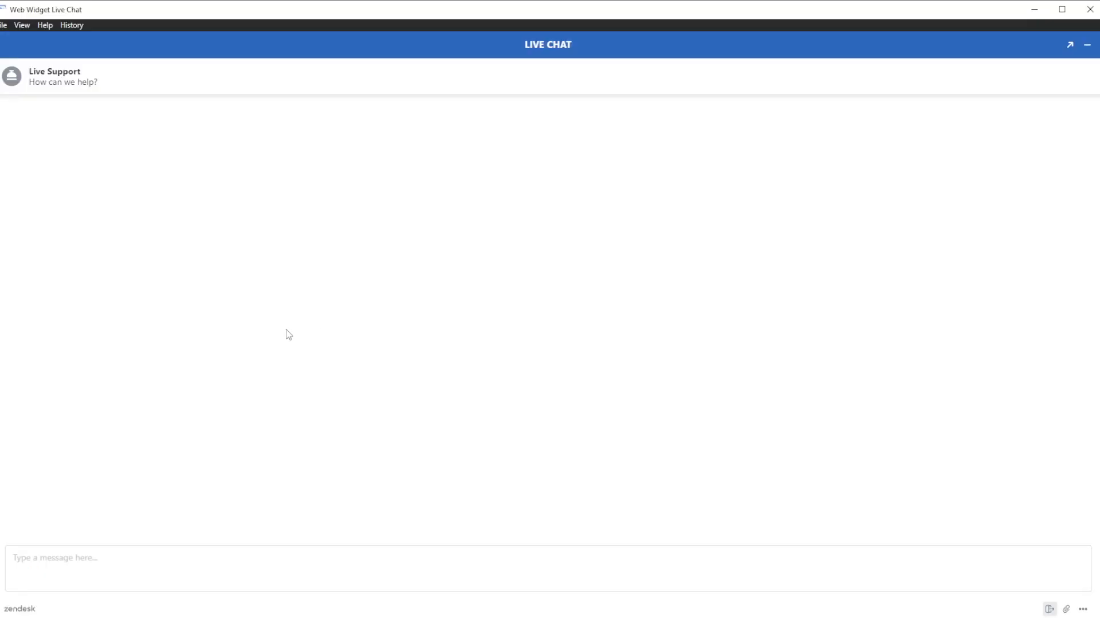
click(124, 558)
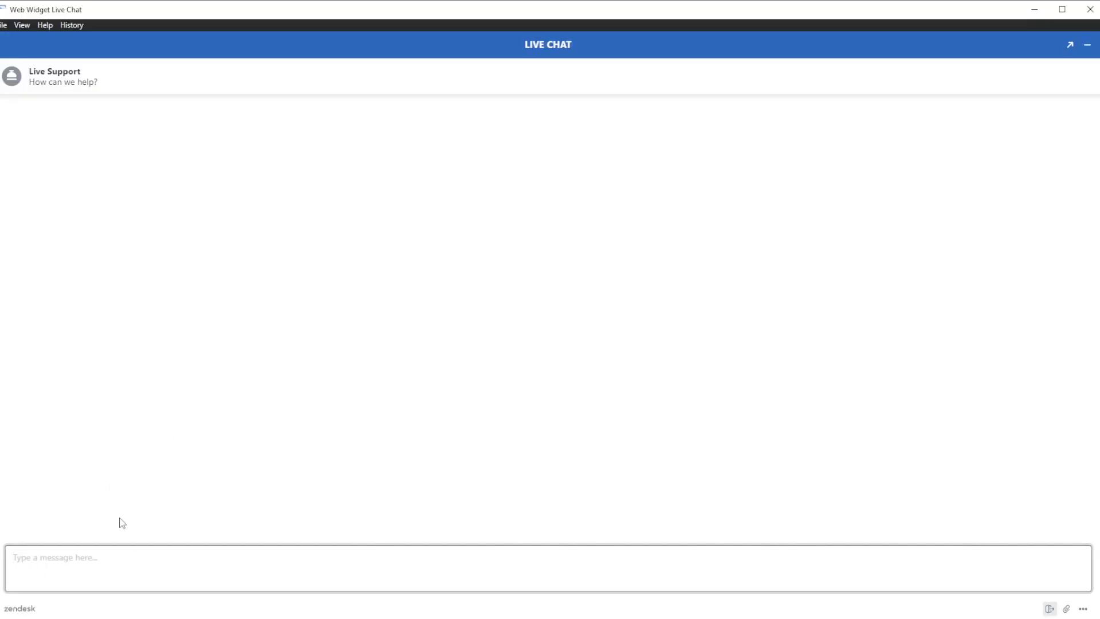
text(Hey)
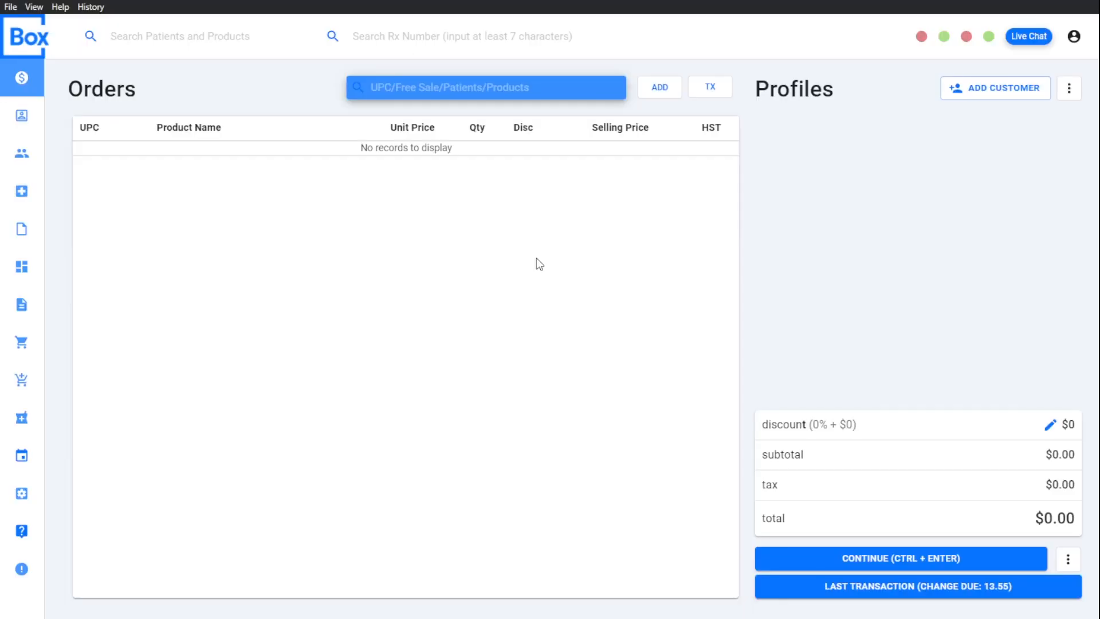